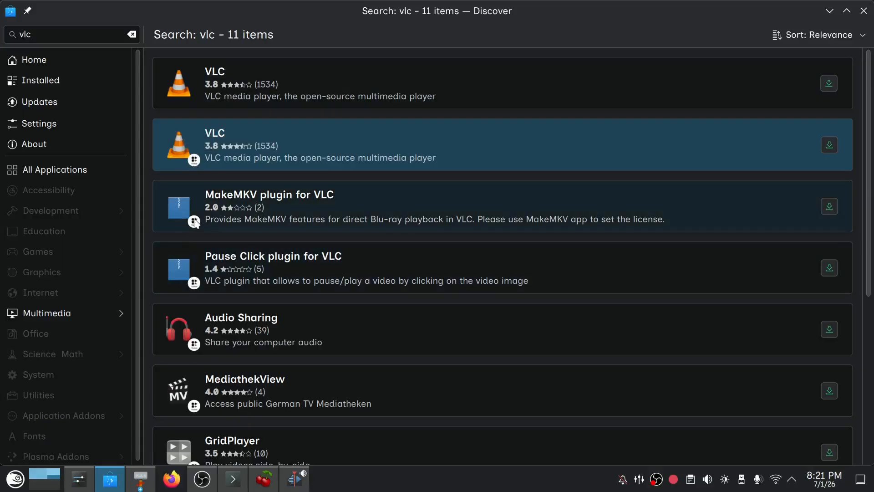
# Inspect the openSUSE Tumbleweed listing of VLC and its available sources, and return to the search results.
pyautogui.scroll(-1, 193, 223)
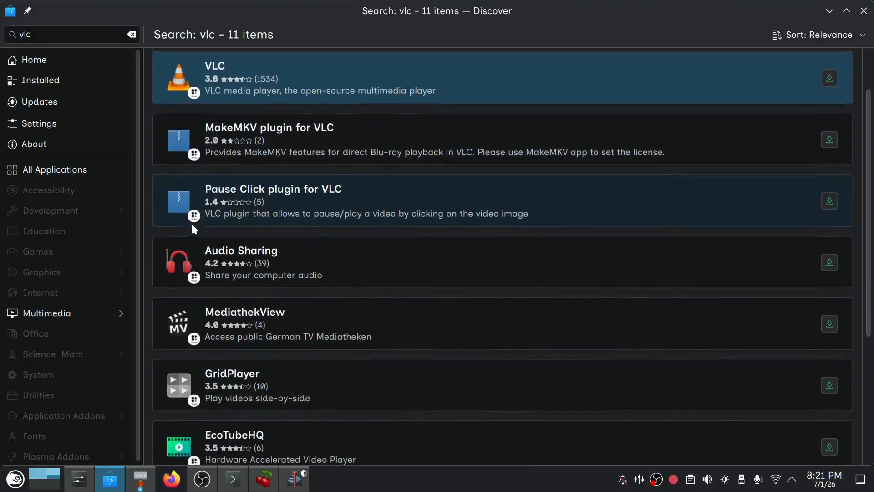
pyautogui.scroll(1, 191, 229)
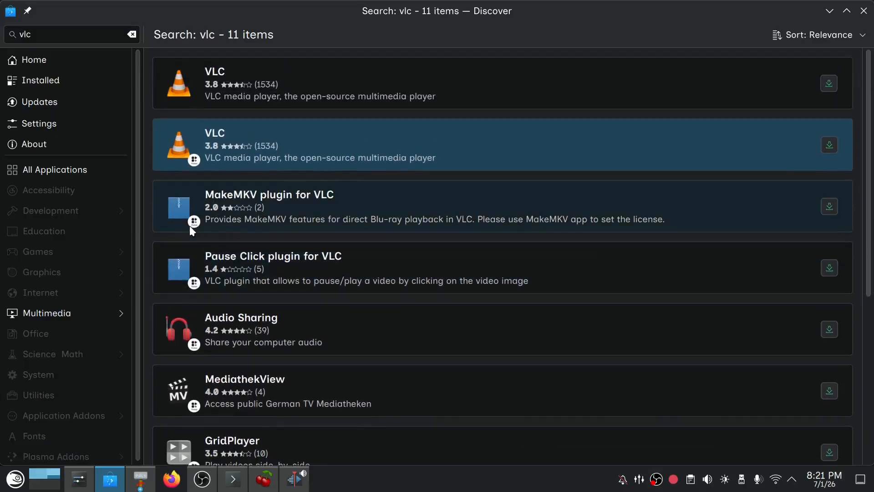
pyautogui.click(218, 78)
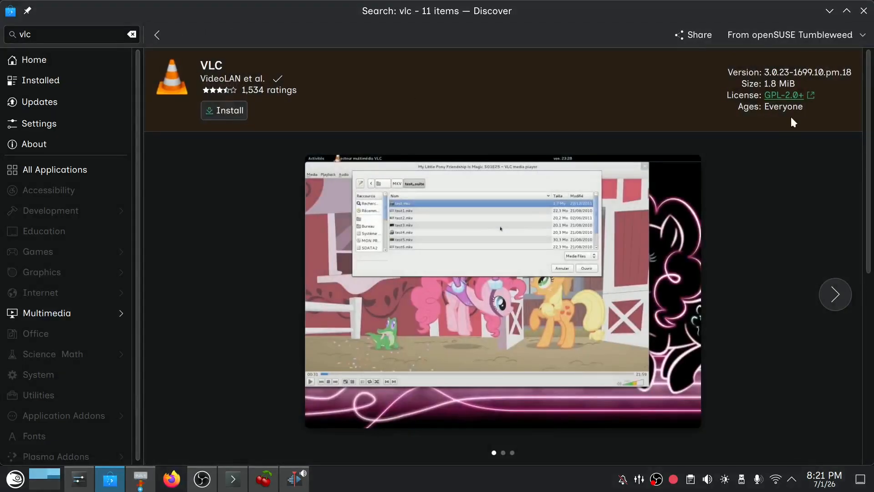
pyautogui.click(867, 37)
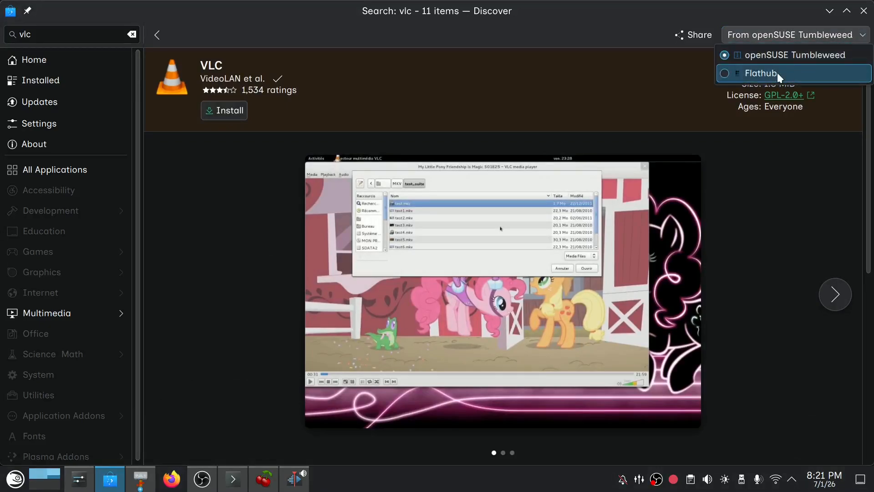
pyautogui.click(163, 29)
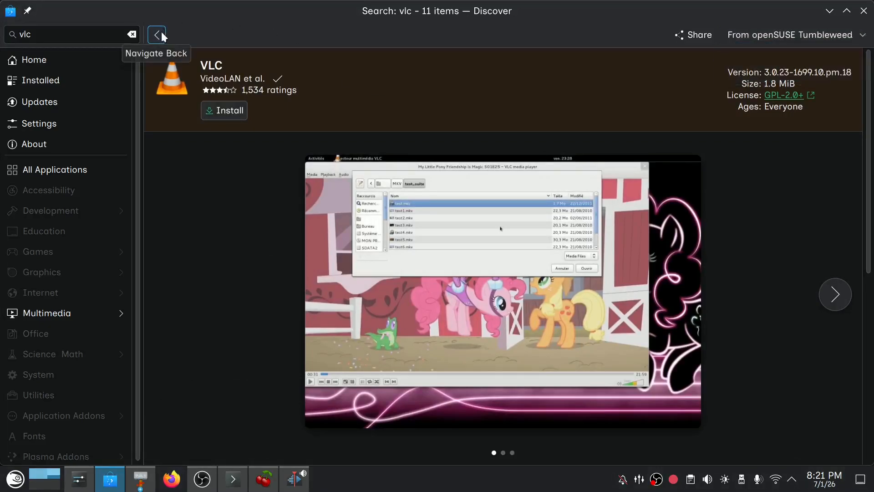
pyautogui.click(161, 31)
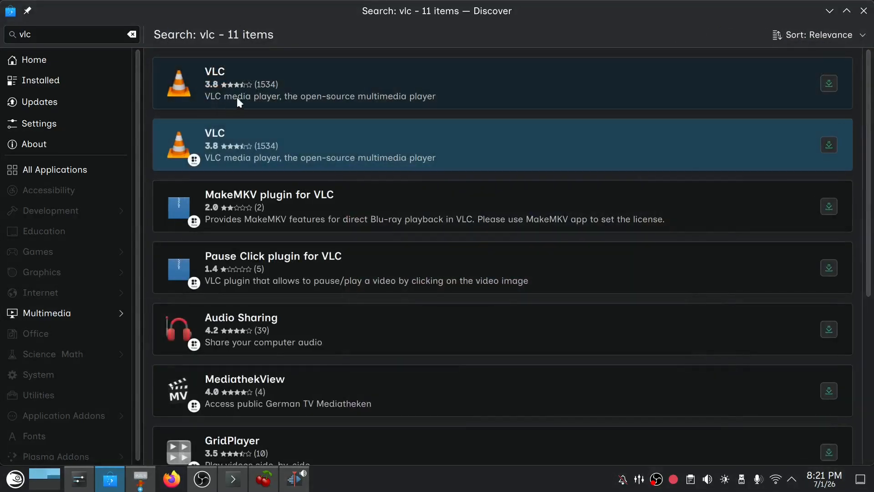
# Open the Flathub listing of VLC from the search results and check its available sources.
pyautogui.click(287, 163)
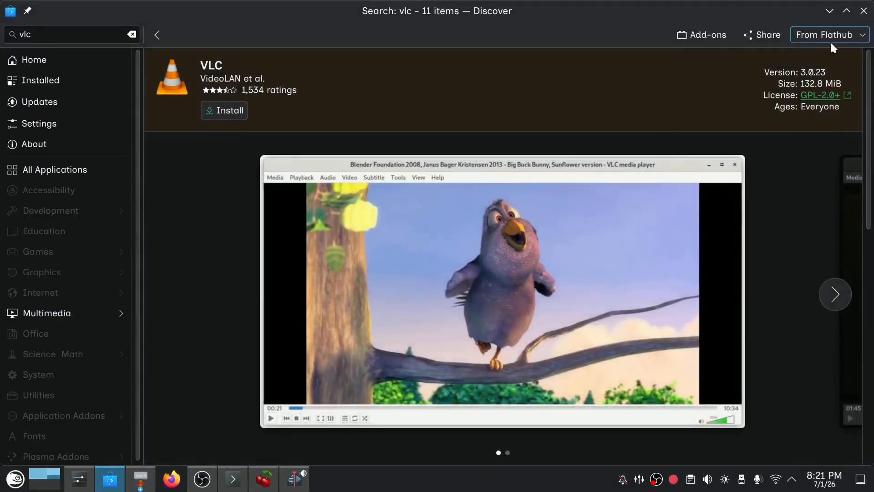
pyautogui.click(848, 36)
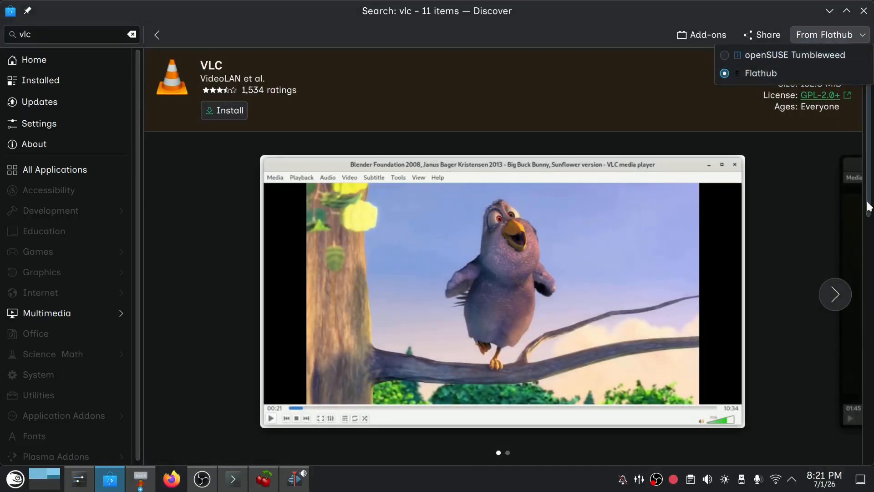
pyautogui.click(780, 172)
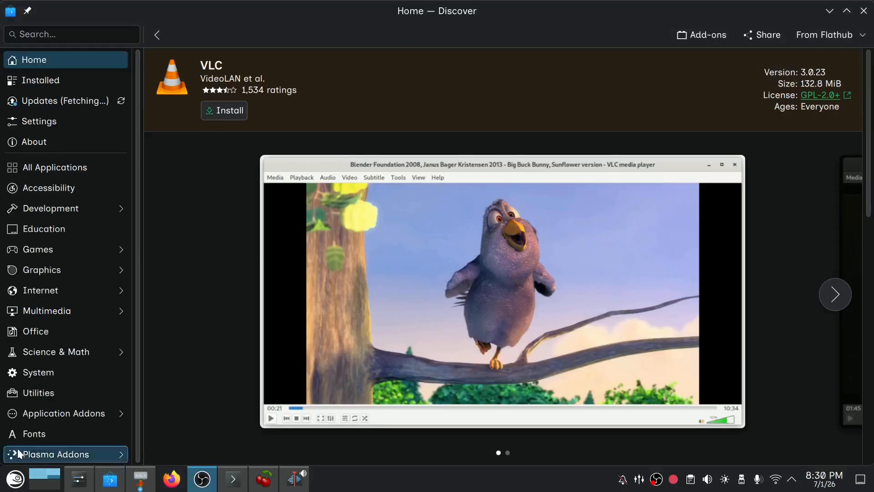
# View VLC's second screenshot and description, and open and read through all its user reviews.
pyautogui.click(835, 294)
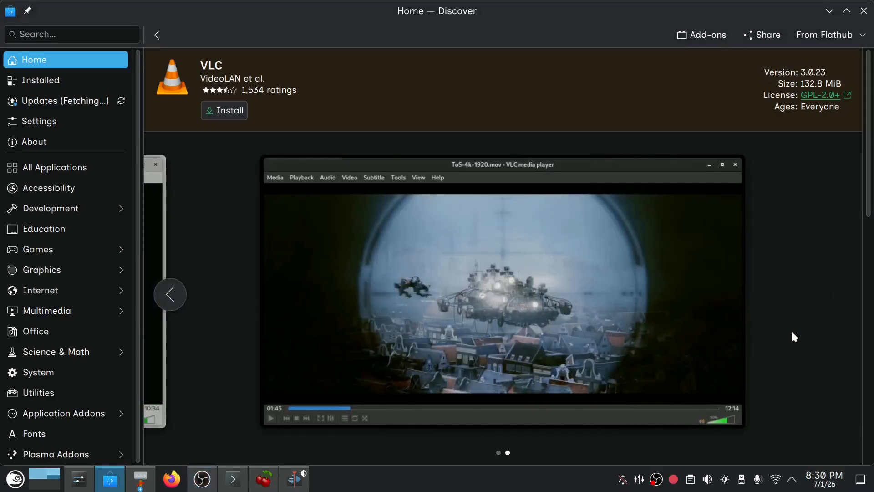
pyautogui.scroll(-5, 795, 337)
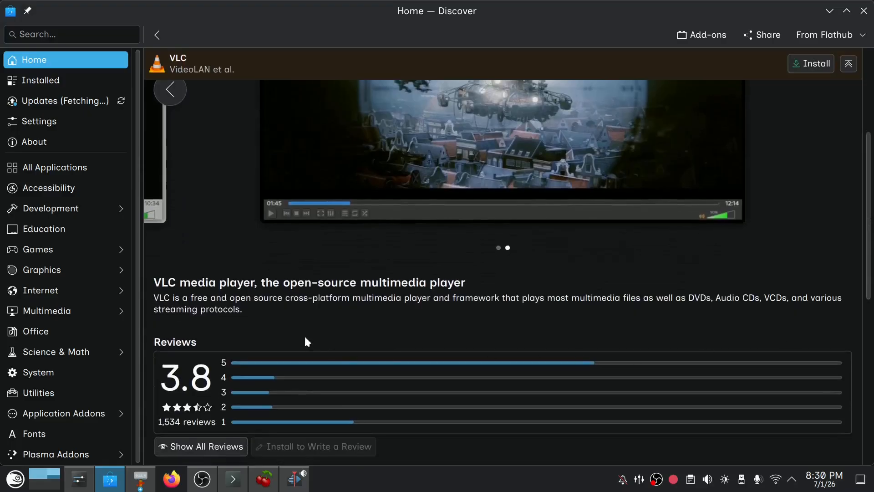
pyautogui.scroll(-2, 269, 308)
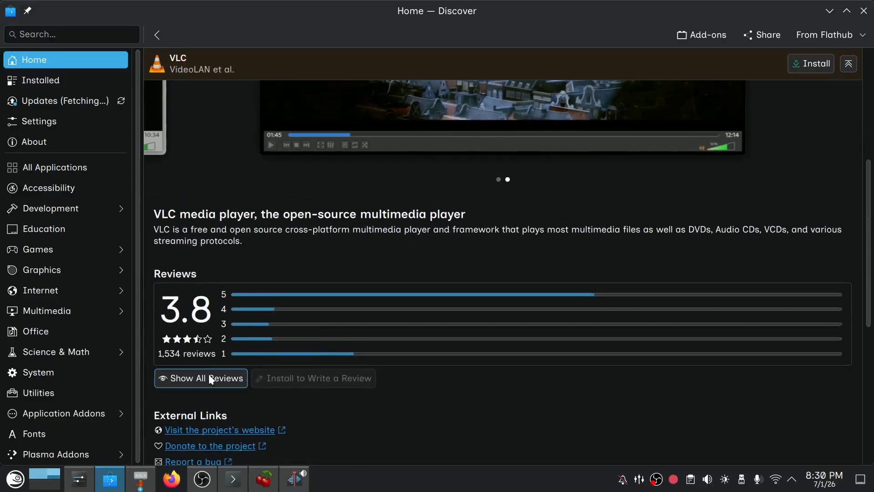
pyautogui.click(211, 379)
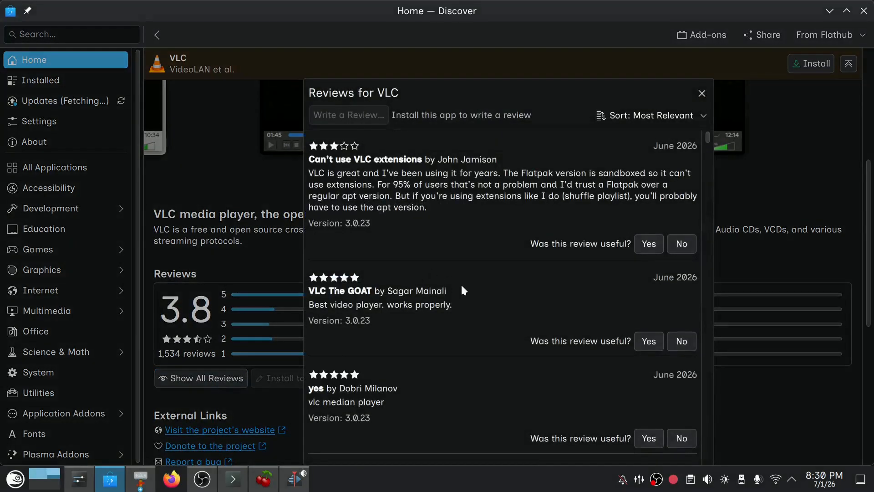
pyautogui.scroll(-8, 462, 287)
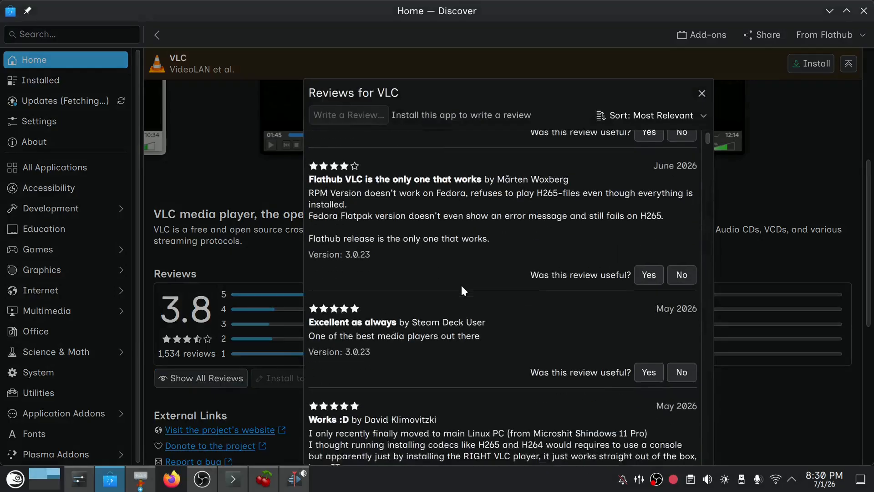
pyautogui.scroll(-6, 460, 285)
# Sort the VLC reviews by Most Recent, read through them and close the reviews.
pyautogui.click(694, 113)
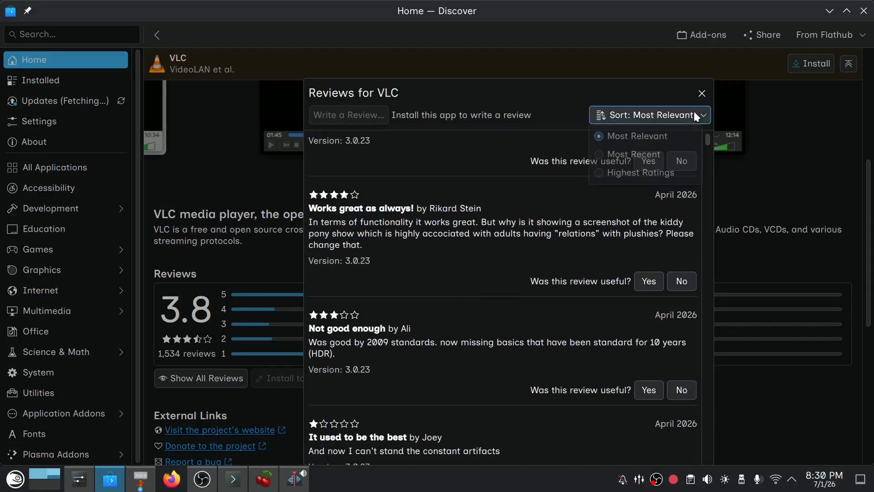
pyautogui.click(663, 154)
pyautogui.scroll(-9, 532, 287)
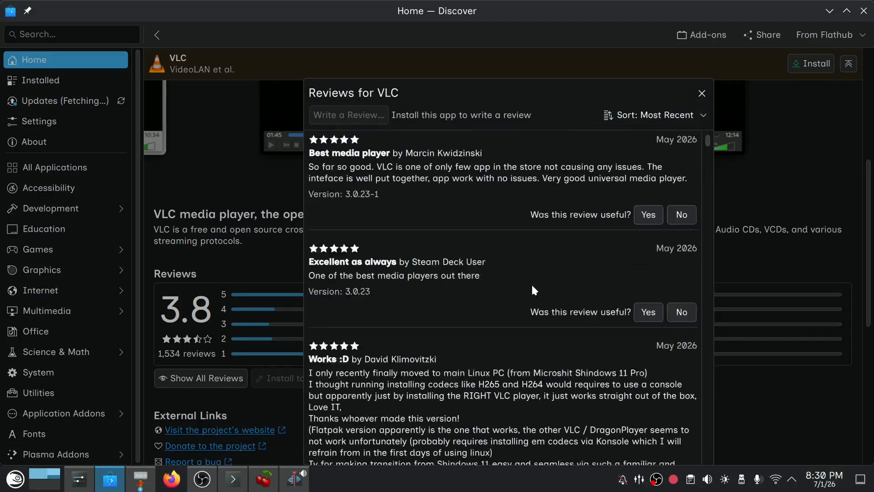
pyautogui.scroll(-6, 532, 284)
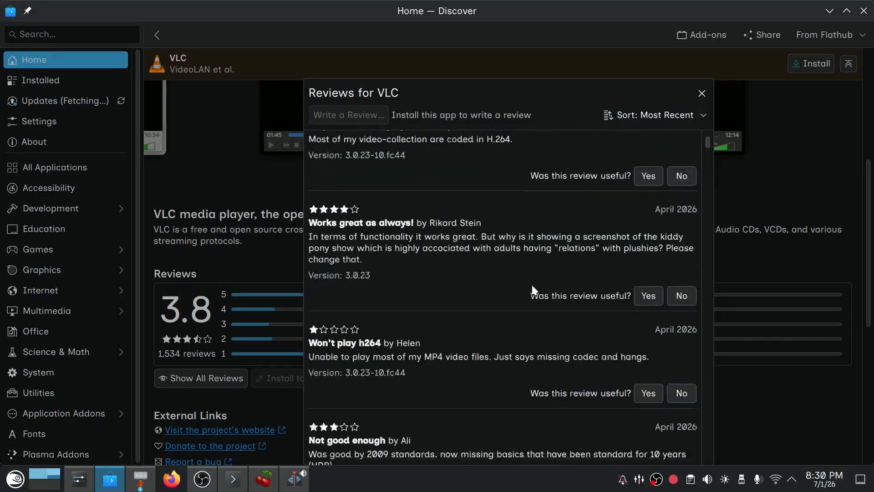
pyautogui.click(702, 94)
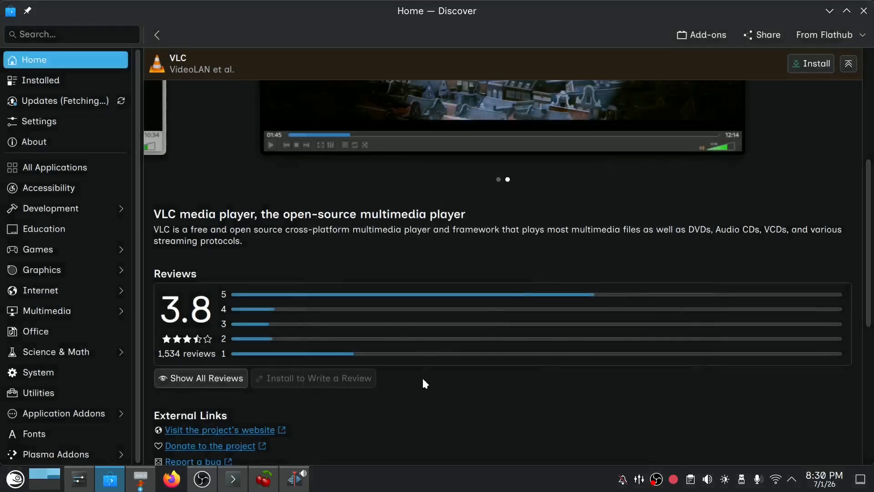
# Examine VLC's external links and the permissions it requests, and return to the page's header.
pyautogui.scroll(-5, 422, 376)
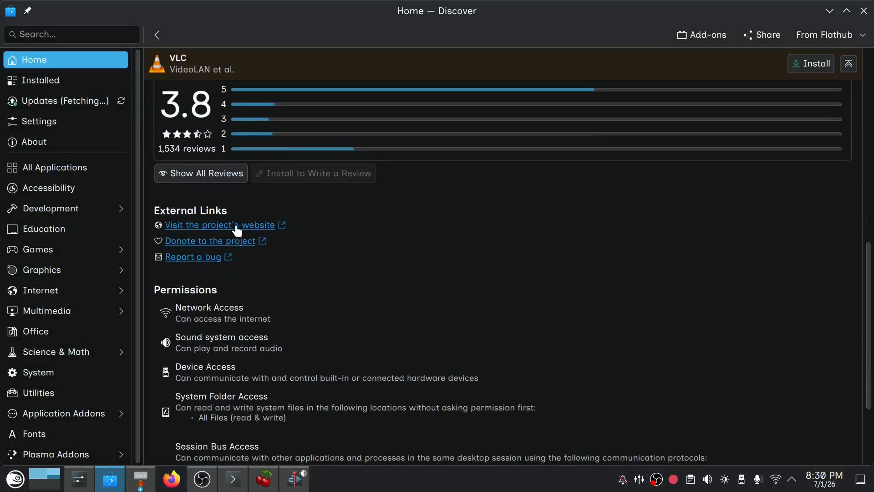
pyautogui.scroll(-3, 296, 343)
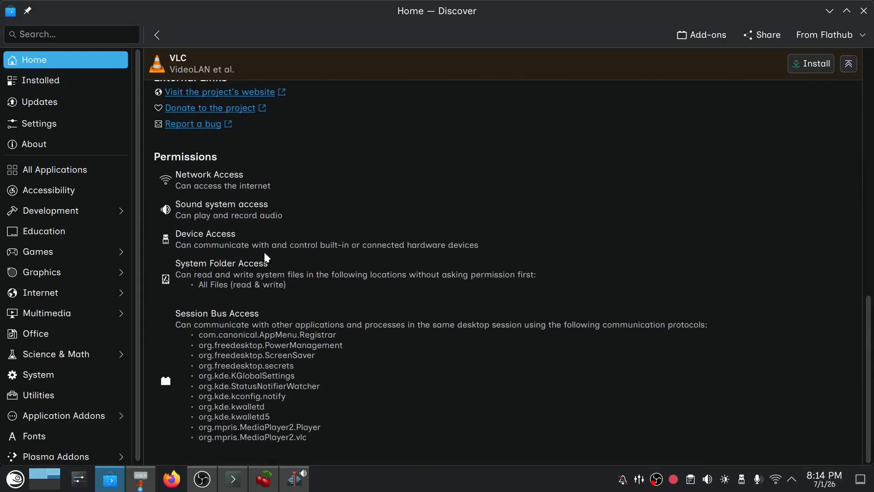
pyautogui.scroll(10, 264, 253)
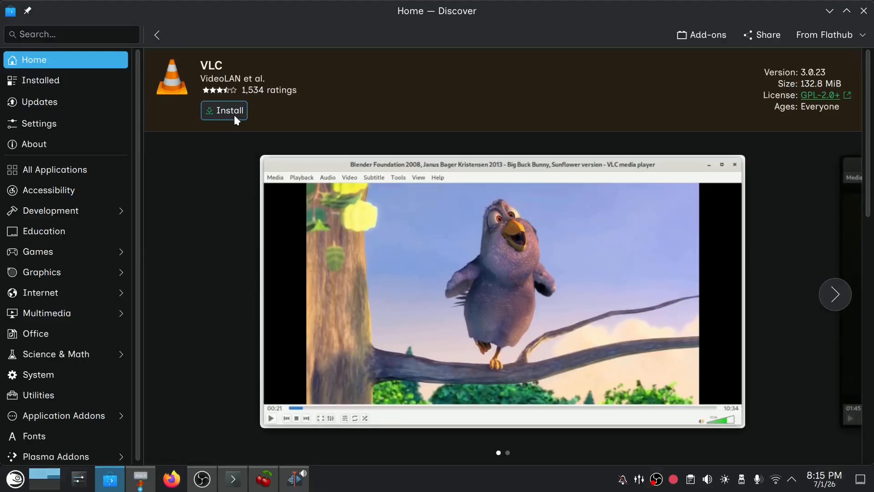
# Install VLC from Flathub and authorize the installation with the account password.
pyautogui.click(234, 115)
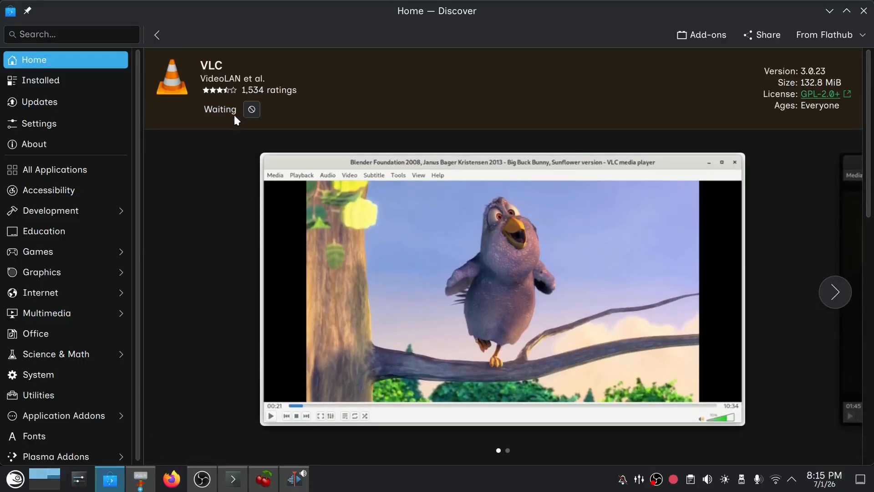
pyautogui.write('••••')
pyautogui.press('Return')
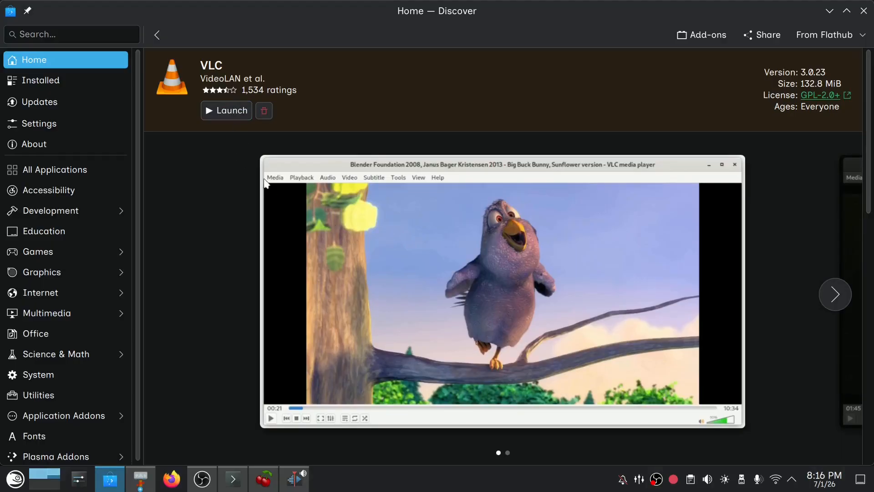
# Check the Multimedia category of the application launcher for VLC media player and close the launcher.
pyautogui.press('super')
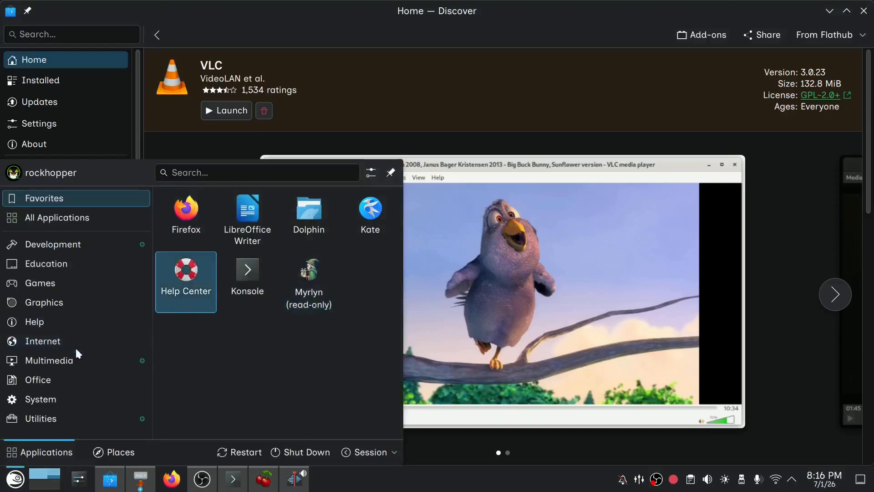
pyautogui.click(73, 364)
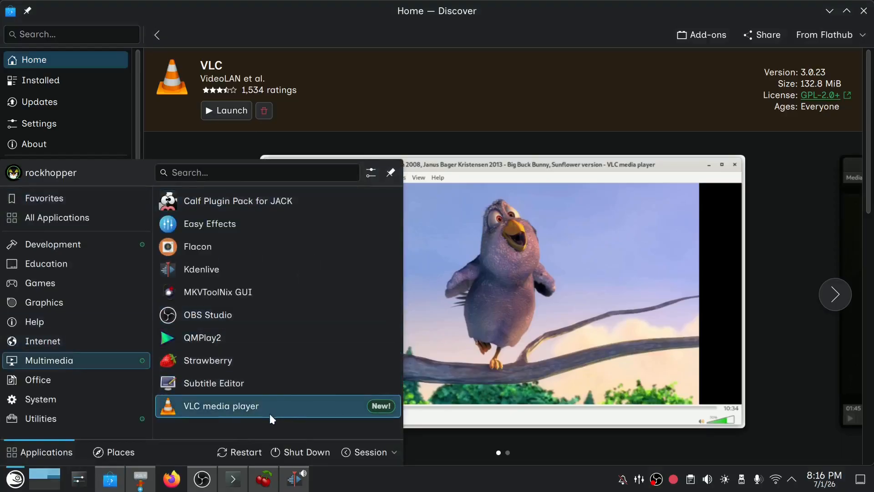
pyautogui.click(497, 308)
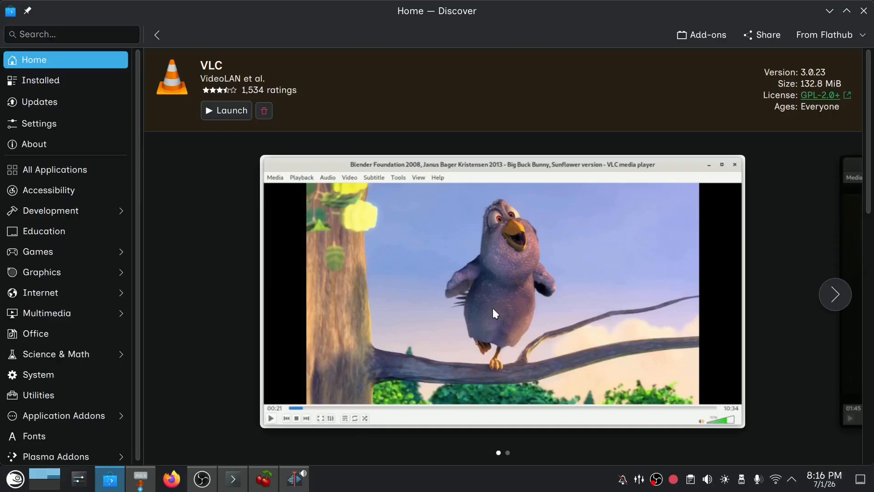
# Browse the add-ons for VLC, read the Pause Click plugin's details and return to the VLC page.
pyautogui.click(694, 34)
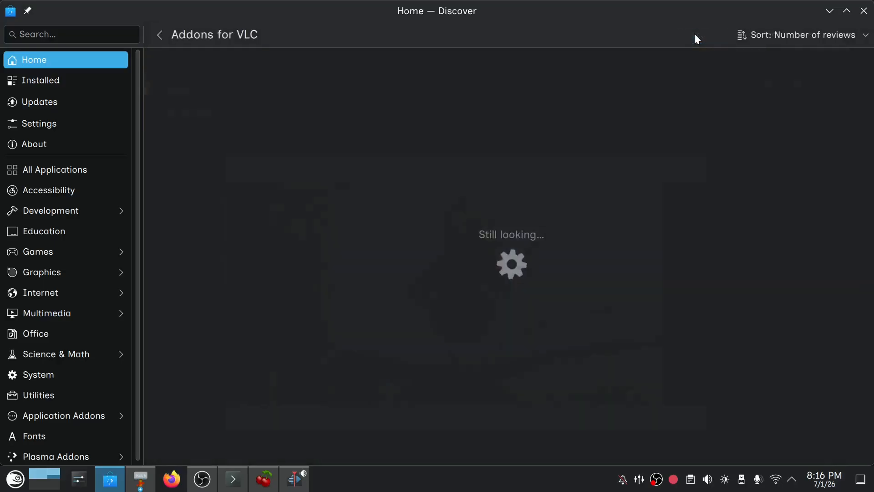
pyautogui.click(388, 87)
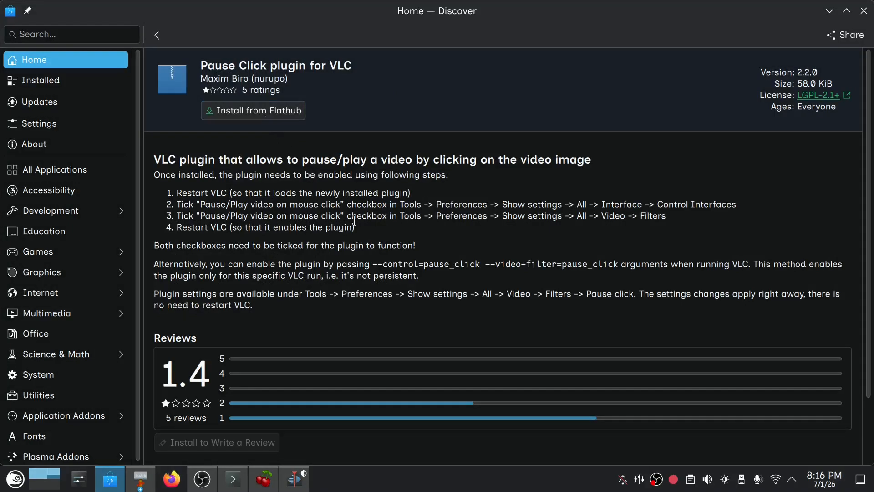
pyautogui.click(156, 36)
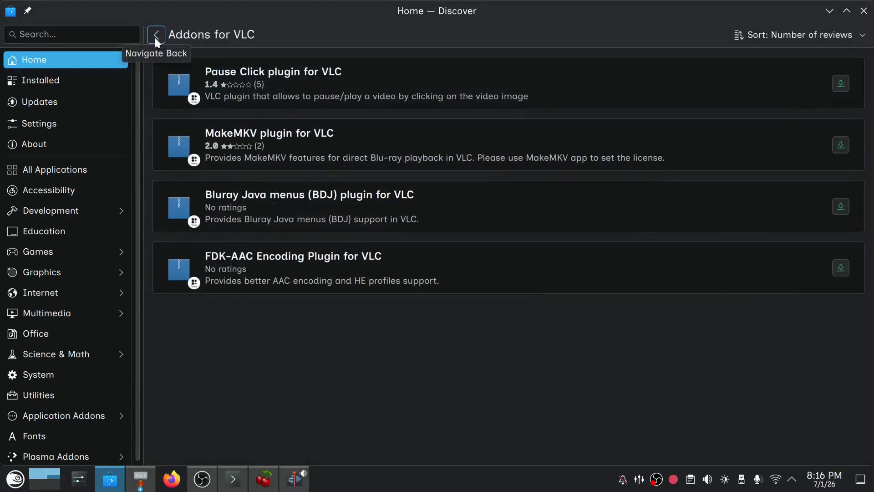
pyautogui.click(156, 37)
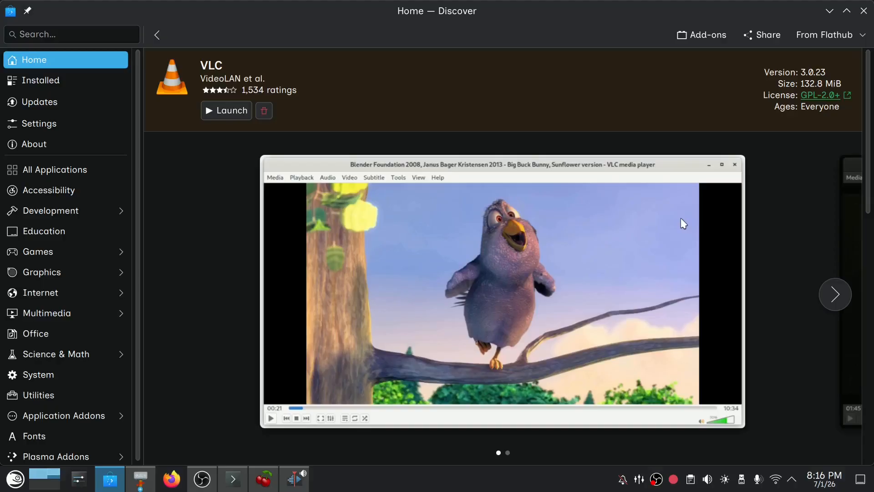
# Switch to Konsole, maximize its window and list the installed Flatpaks with "flatpak list".
pyautogui.click(235, 484)
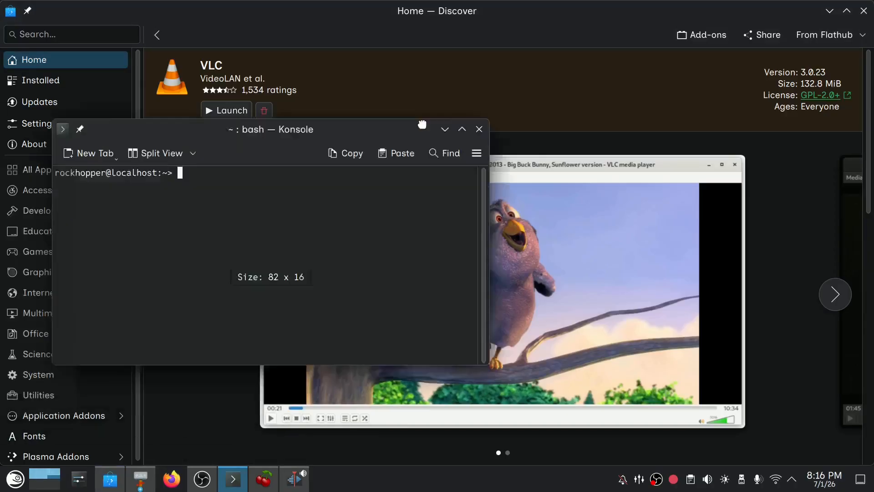
pyautogui.moveTo(422, 125); pyautogui.dragTo(548, 2)
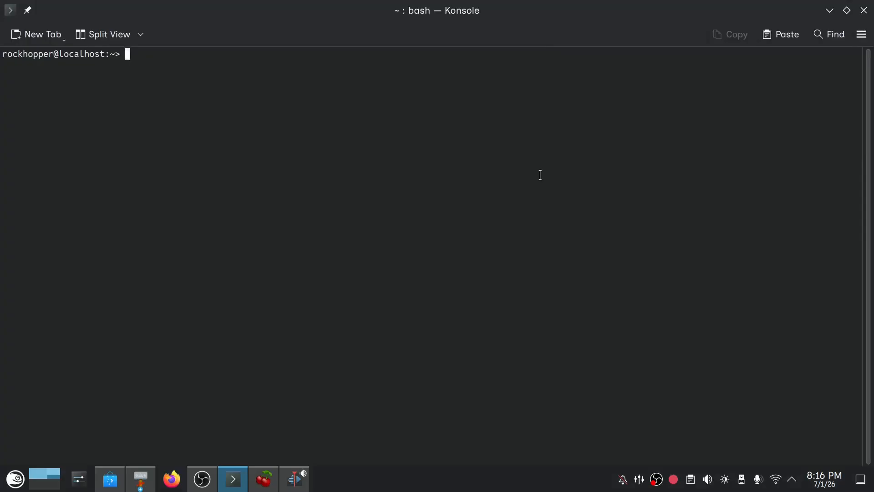
pyautogui.write('flatpak list')
pyautogui.press('Return')
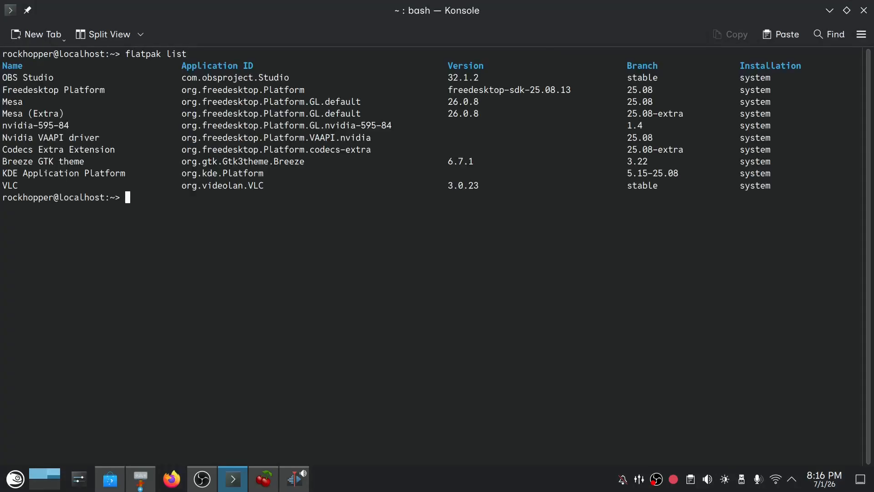
# Highlight the OBS Studio entry and the platform, driver and codec entries below it, and clear the selection.
pyautogui.moveTo(2, 77); pyautogui.dragTo(294, 82)
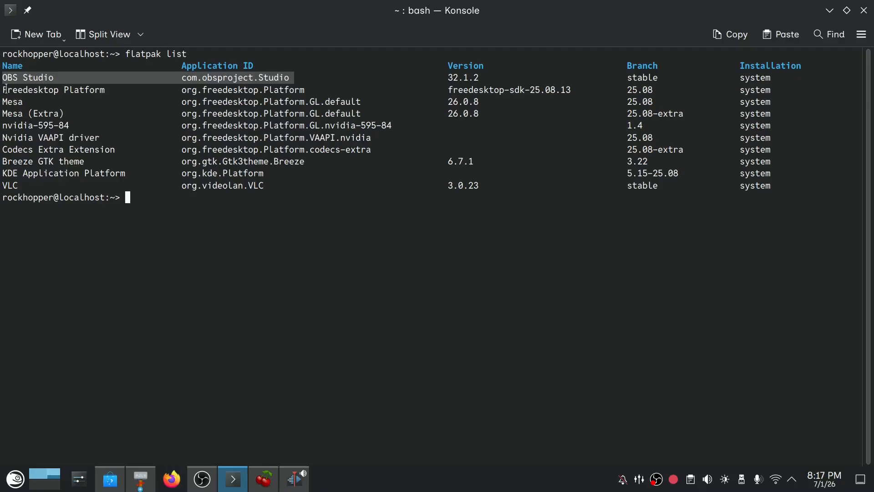
pyautogui.moveTo(3, 92); pyautogui.dragTo(771, 171)
pyautogui.click(784, 170)
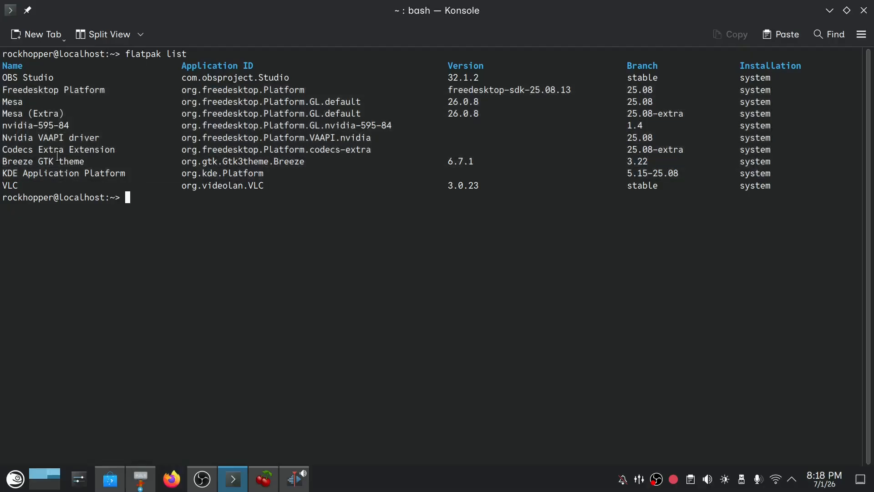
# From VLC's Discover page, go to Application Permissions in System Settings and open the Flatpak settings for VLC media player.
pyautogui.moveTo(114, 488)
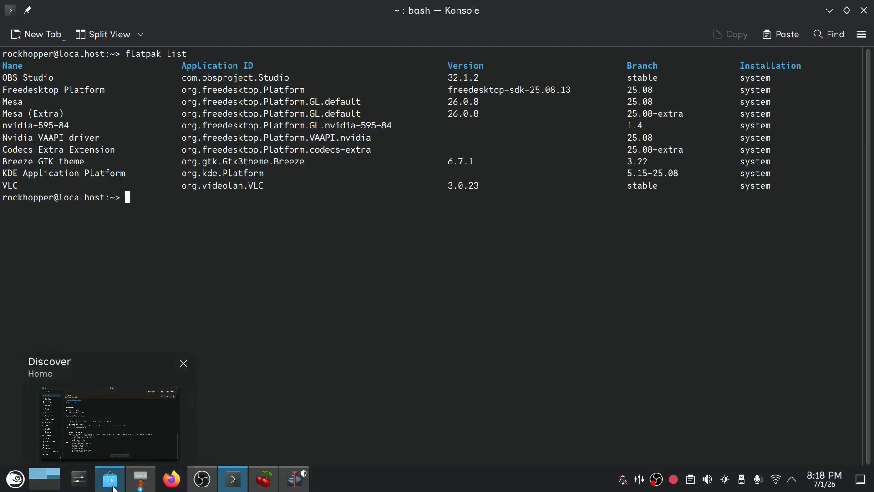
pyautogui.click(114, 489)
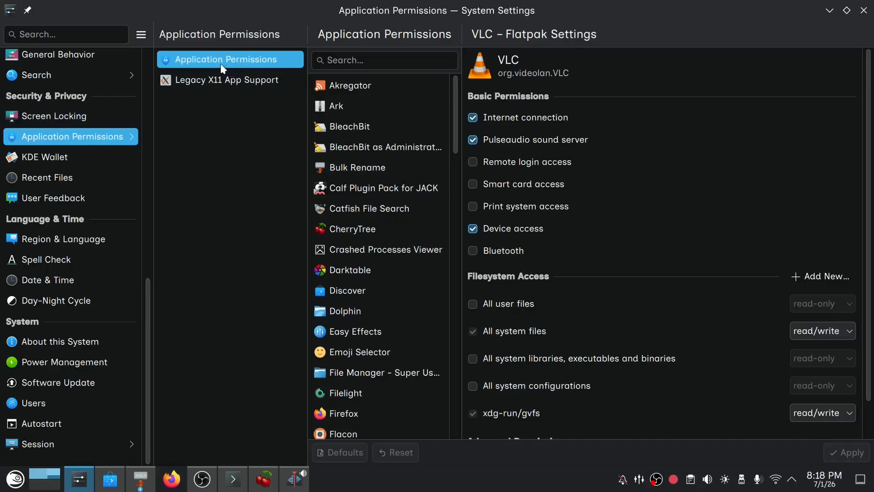
pyautogui.scroll(-9, 425, 283)
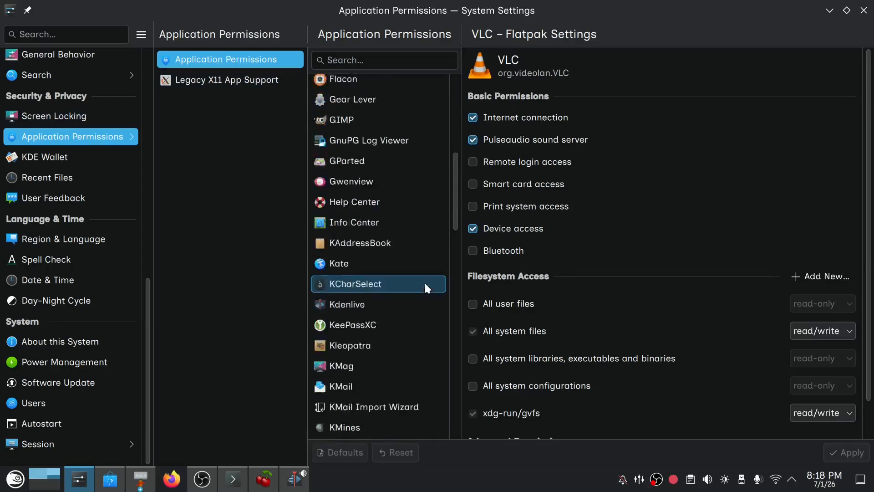
pyautogui.scroll(-12, 426, 285)
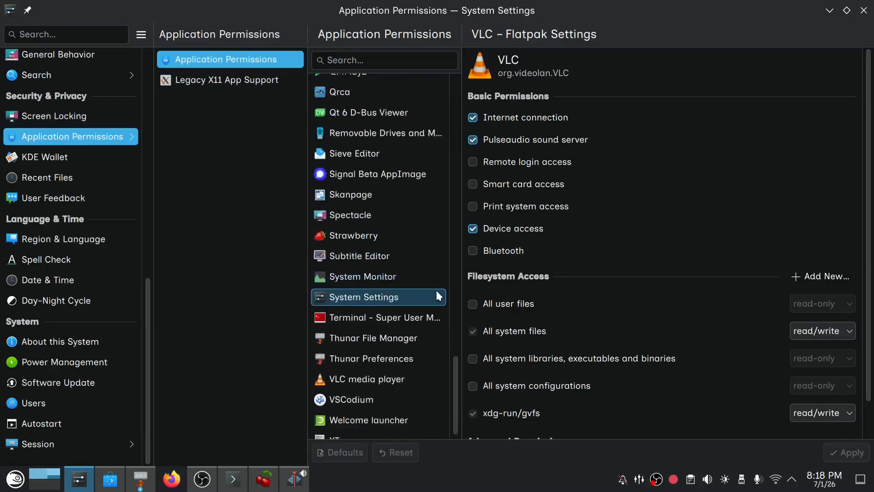
pyautogui.click(412, 366)
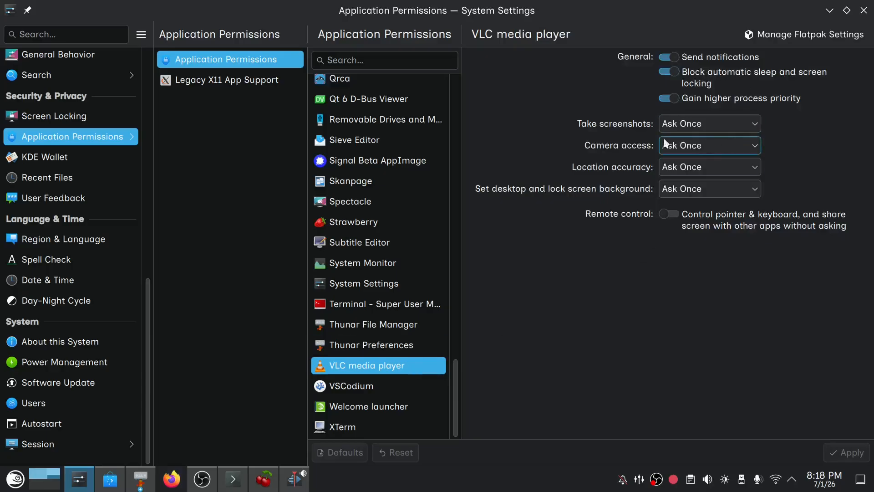
pyautogui.click(803, 34)
# Review VLC's basic and filesystem permissions, then expand Advanced Permissions and read through to the Environment section.
pyautogui.scroll(-1, 622, 321)
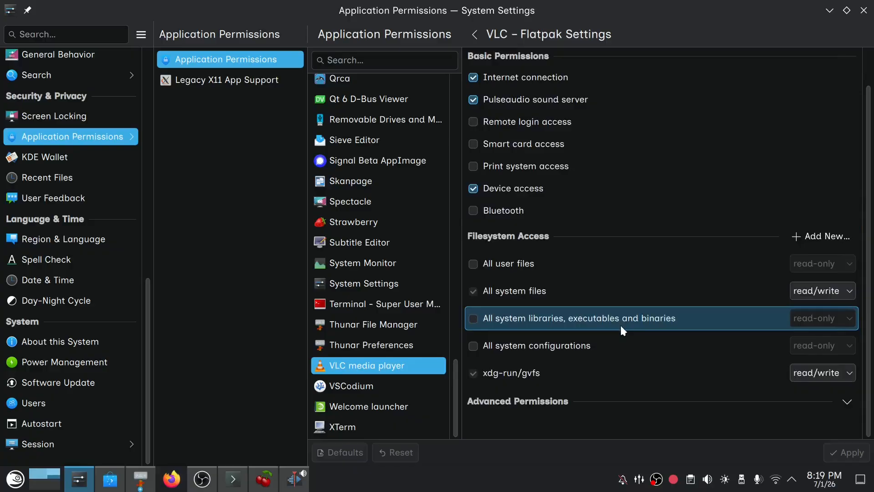
pyautogui.scroll(1, 622, 327)
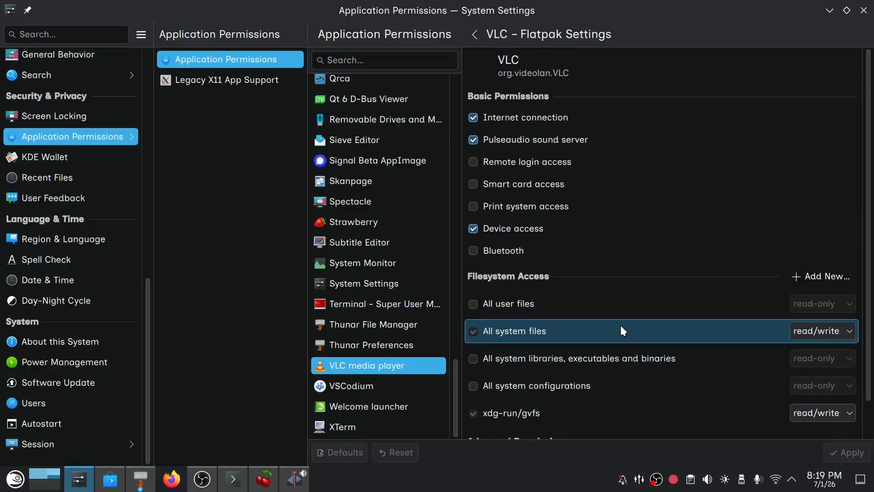
pyautogui.scroll(-1, 622, 327)
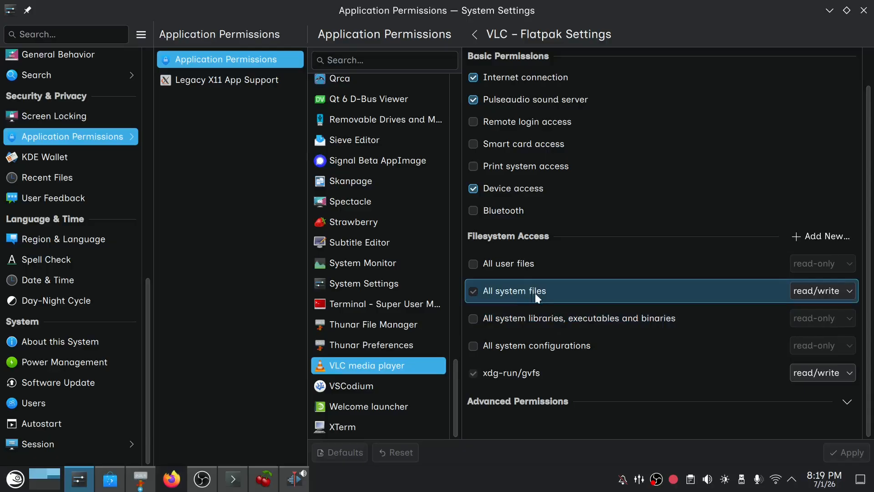
pyautogui.click(847, 403)
pyautogui.scroll(-6, 599, 411)
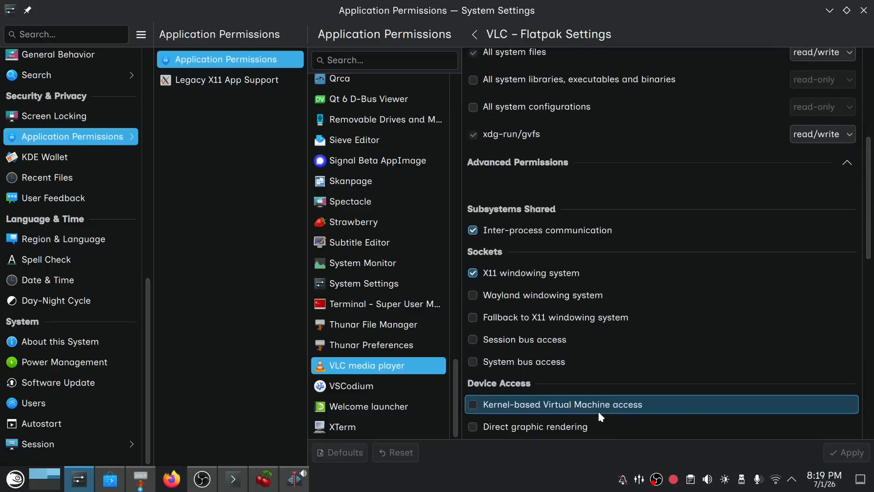
pyautogui.scroll(-6, 599, 411)
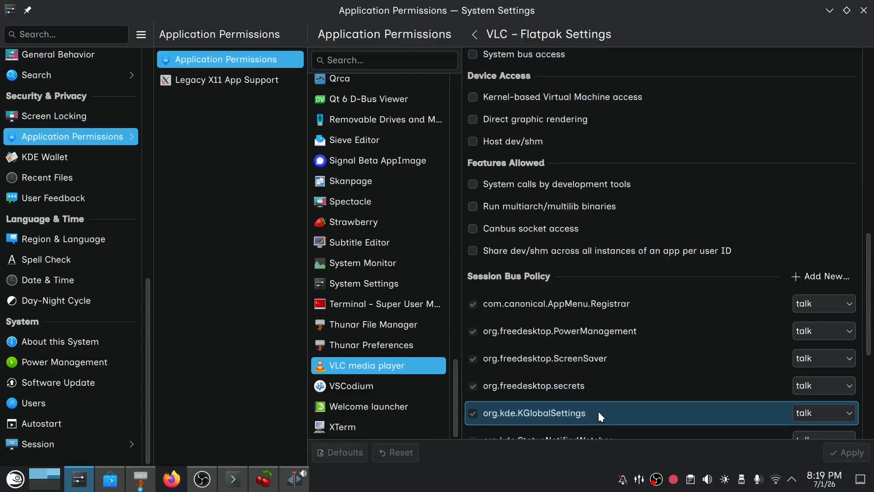
pyautogui.scroll(-6, 598, 411)
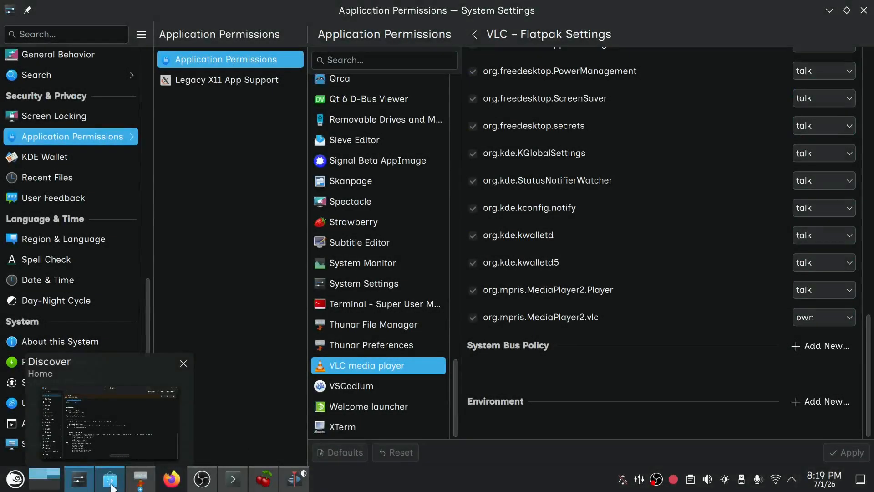
# Switch back to Discover, return to its home page and search for "vlc".
pyautogui.click(110, 486)
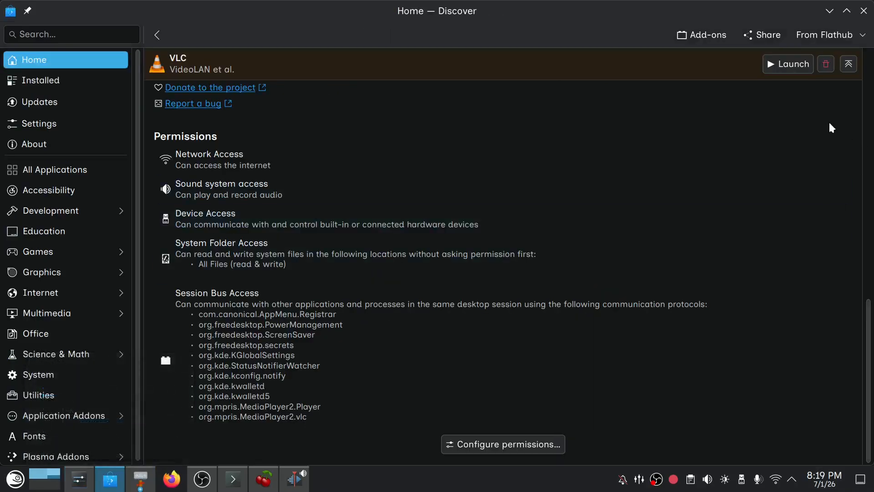
pyautogui.scroll(15, 795, 149)
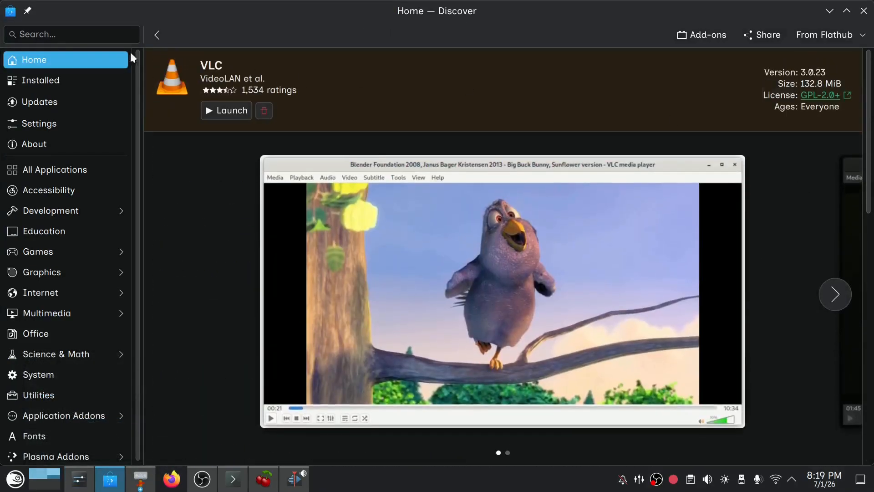
pyautogui.click(64, 34)
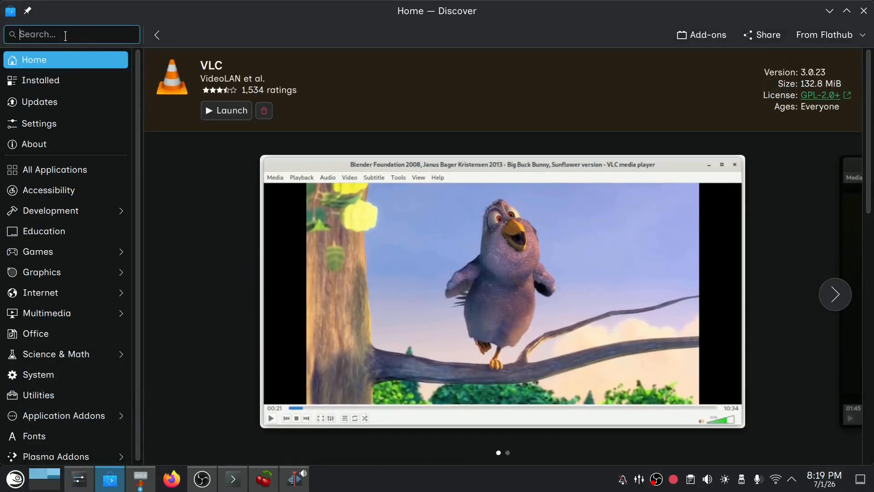
pyautogui.click(29, 80)
pyautogui.click(40, 62)
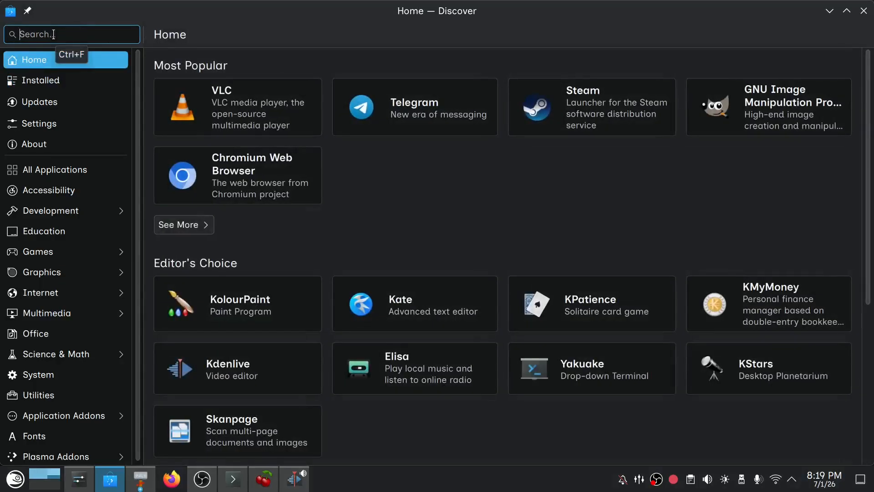
pyautogui.write('vlc')
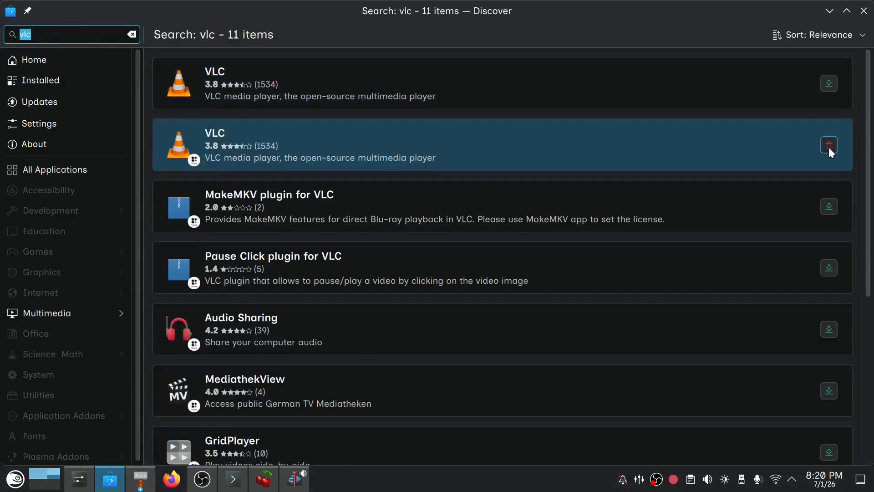
# Uninstall the Flatpak version of VLC from the search results, authenticating with the root password.
pyautogui.click(828, 145)
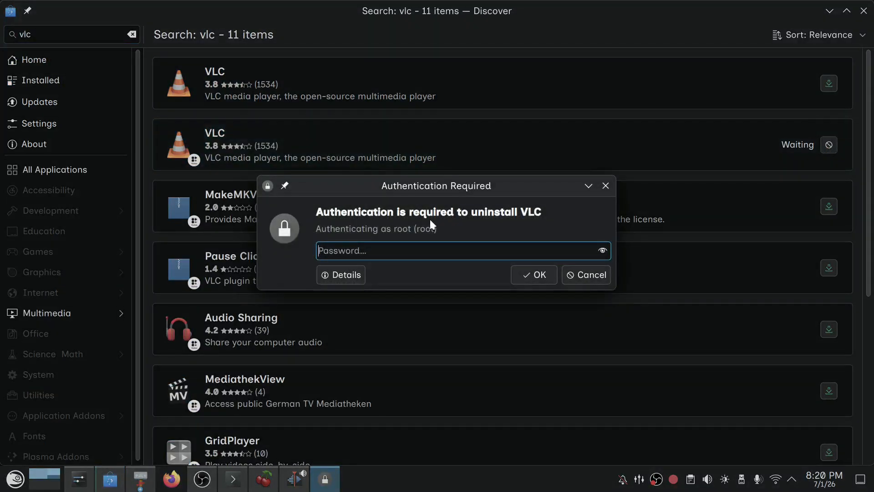
pyautogui.write('••')
pyautogui.press('Return')
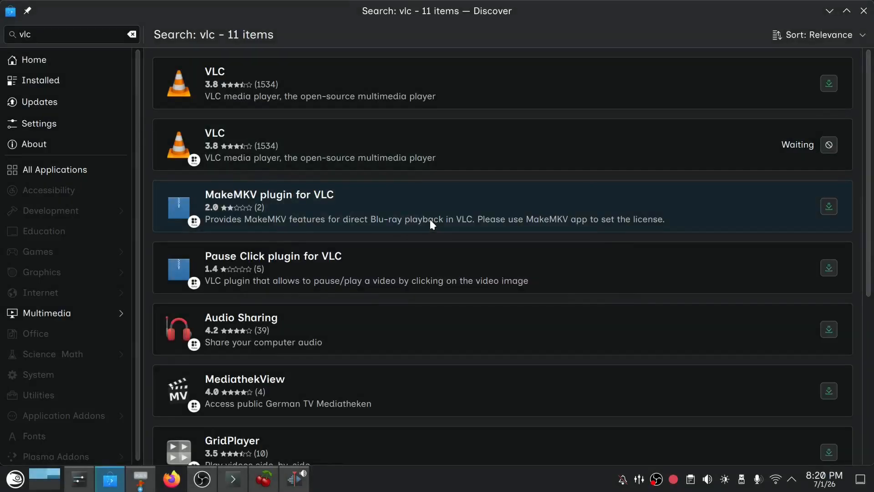
pyautogui.click(424, 157)
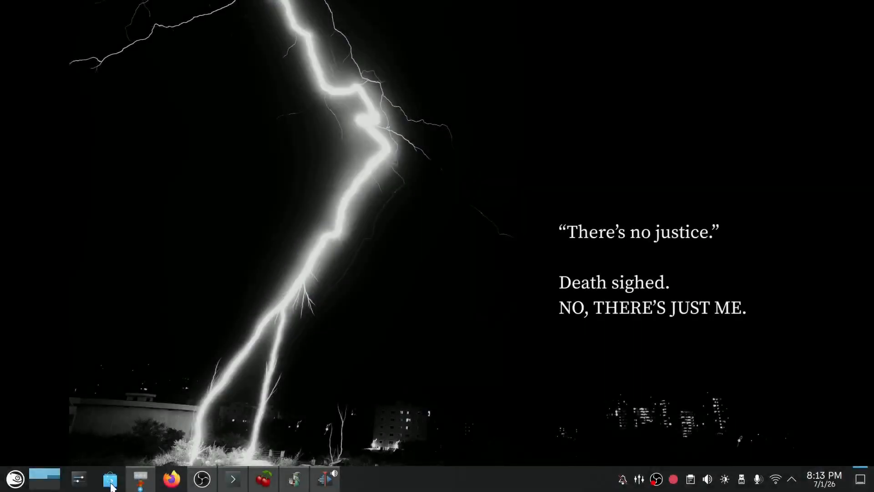
# Launch Discover and bring up the window options of the running application beside CherryTree.
pyautogui.click(109, 484)
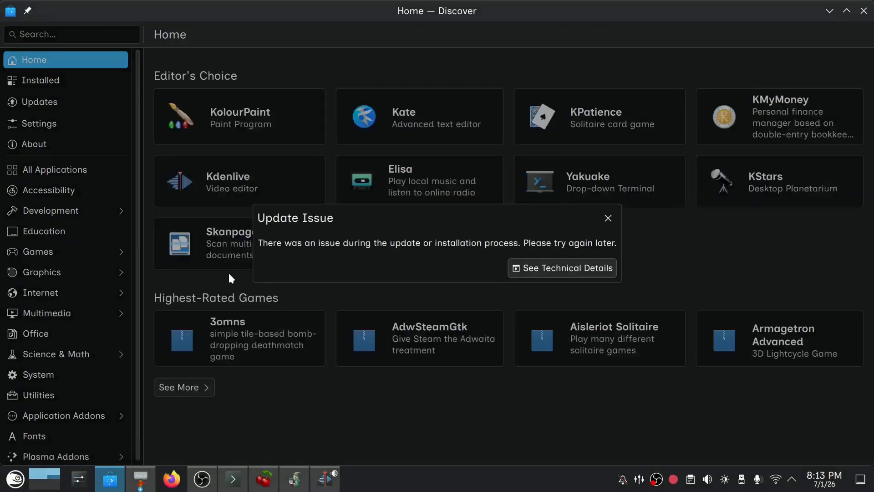
pyautogui.rightClick(296, 487)
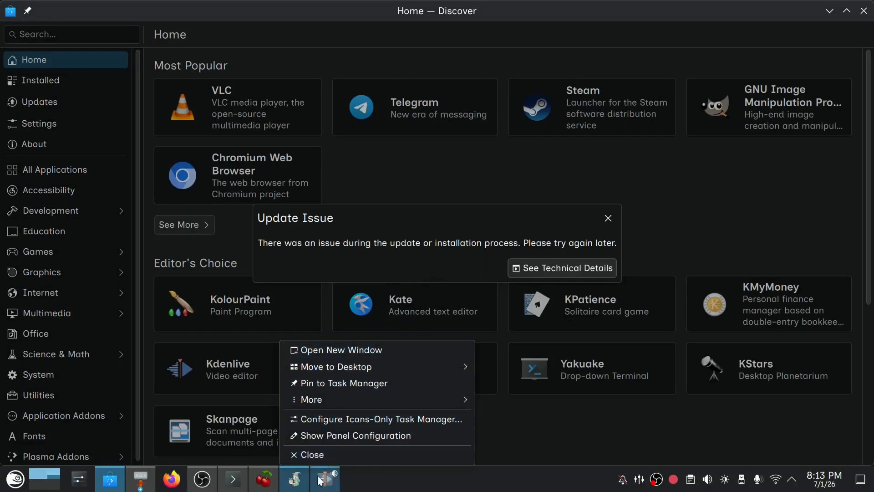
pyautogui.moveTo(325, 478)
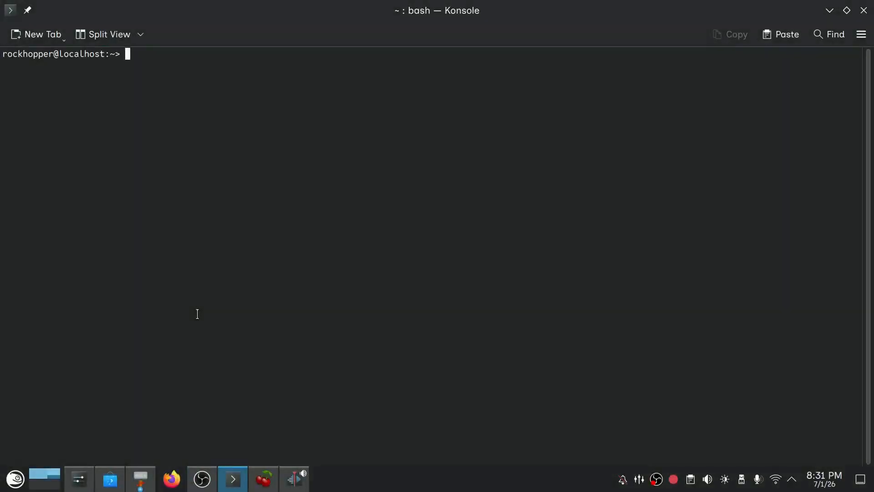
# Run "sudo flatpak update && sudo zypper -v cc && sudo zypper -v ref && sudo zypper -v dup" in Konsole and submit the root password.
pyautogui.write('sudo flatpak update ')
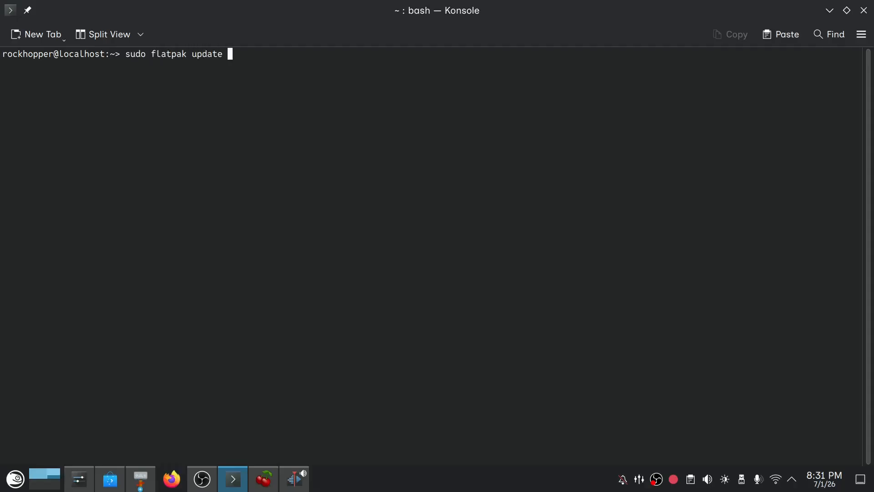
pyautogui.write('&& sudo zypper 0')
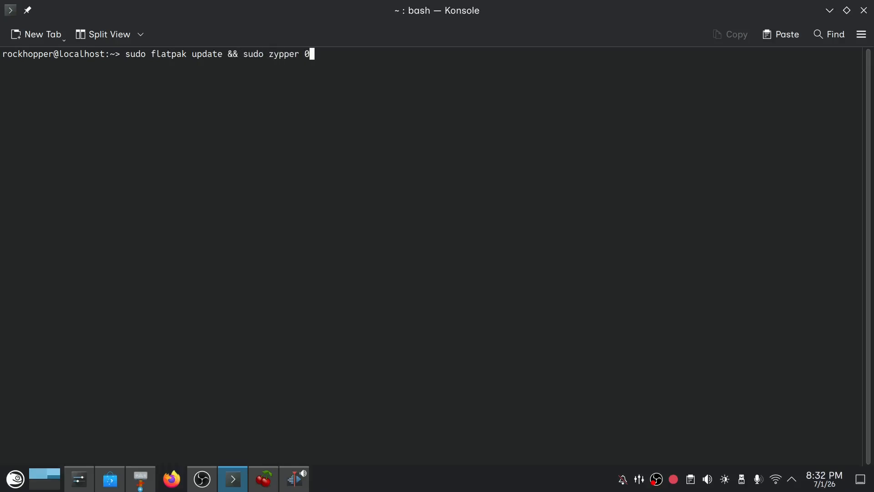
pyautogui.press('BackSpace')
pyautogui.write('-v cc && sudo zypper -v ref && sudo zypper -v dup')
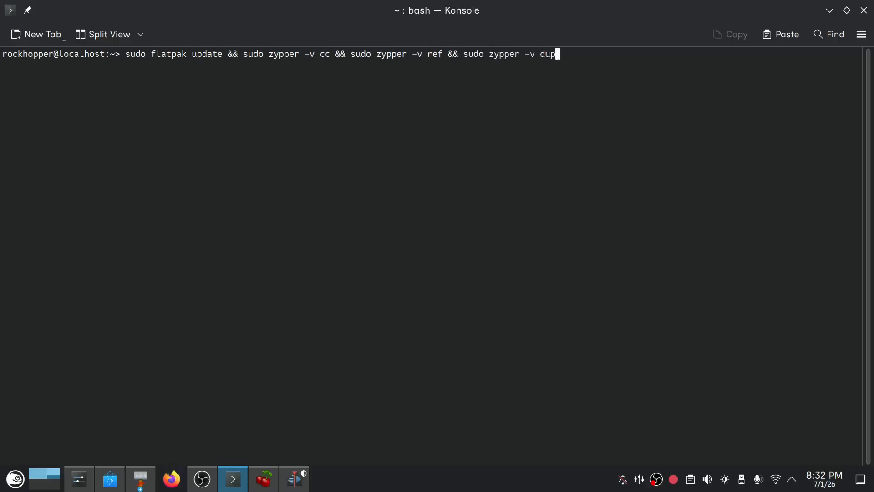
pyautogui.press('Return')
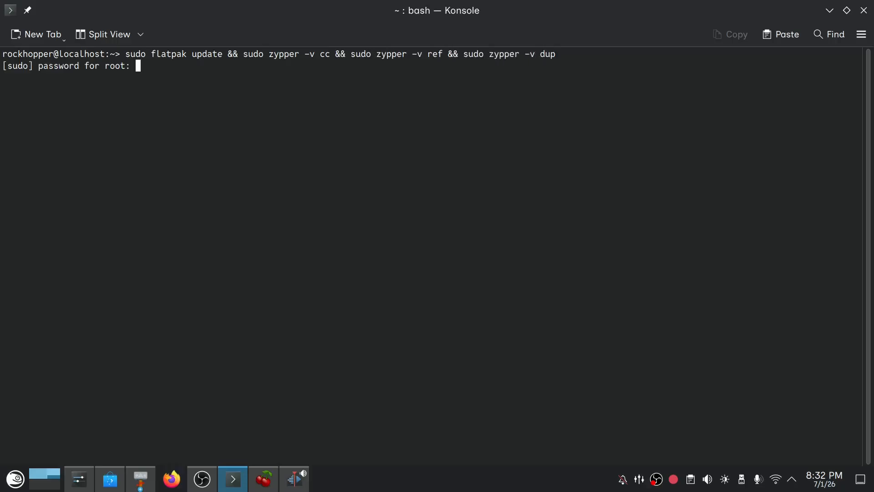
pyautogui.press('Return')
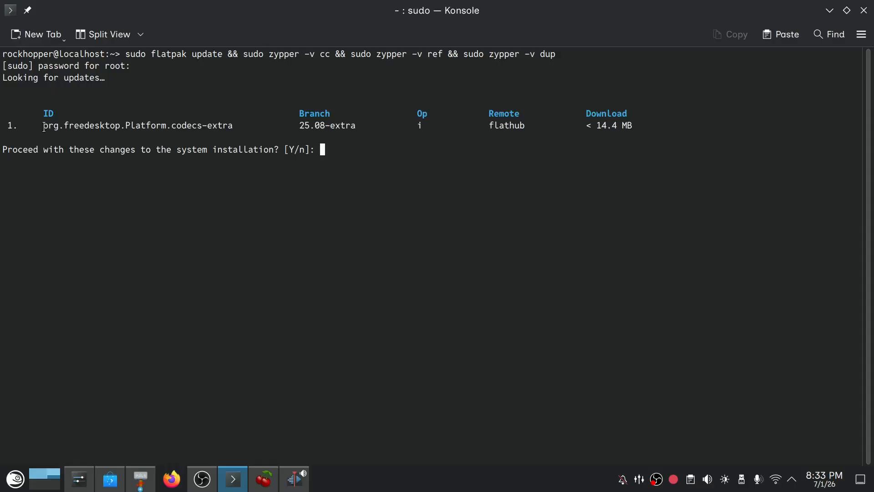
# Highlight the org.freedesktop.Platform.codecs-extra entry, clear the selection and accept the Flatpak update with "y".
pyautogui.moveTo(43, 126); pyautogui.dragTo(239, 124)
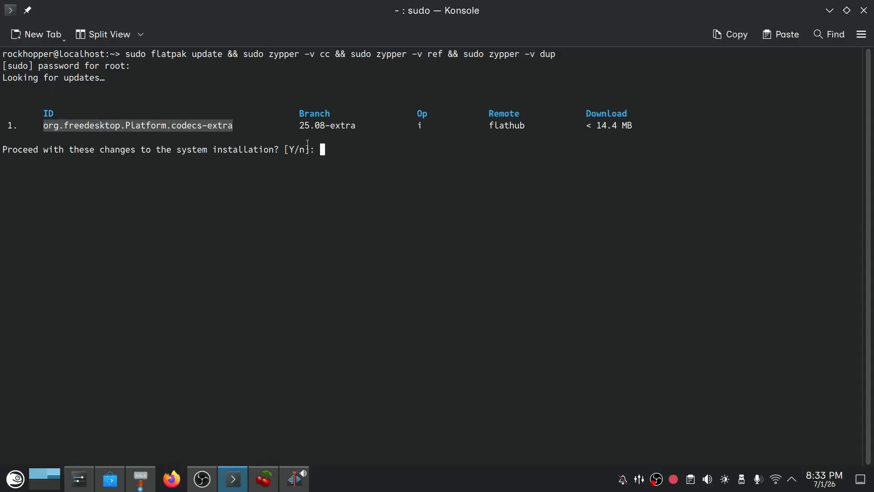
pyautogui.click(369, 146)
pyautogui.write('y')
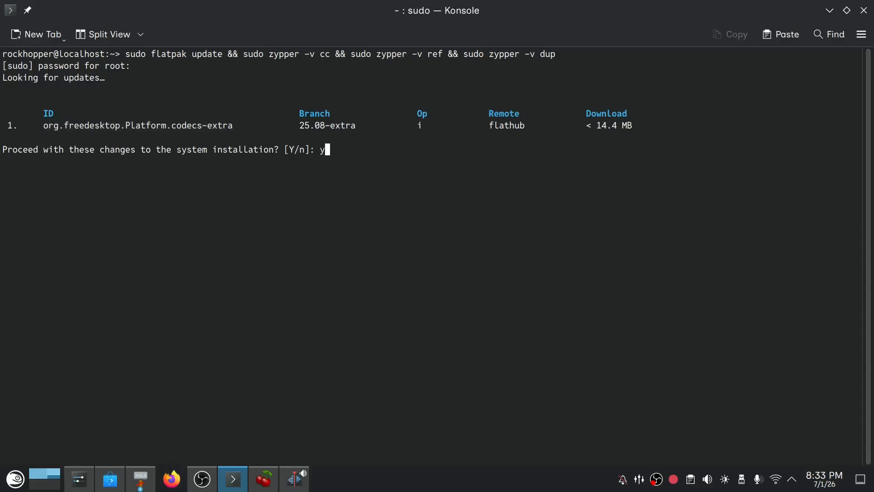
pyautogui.press('Return')
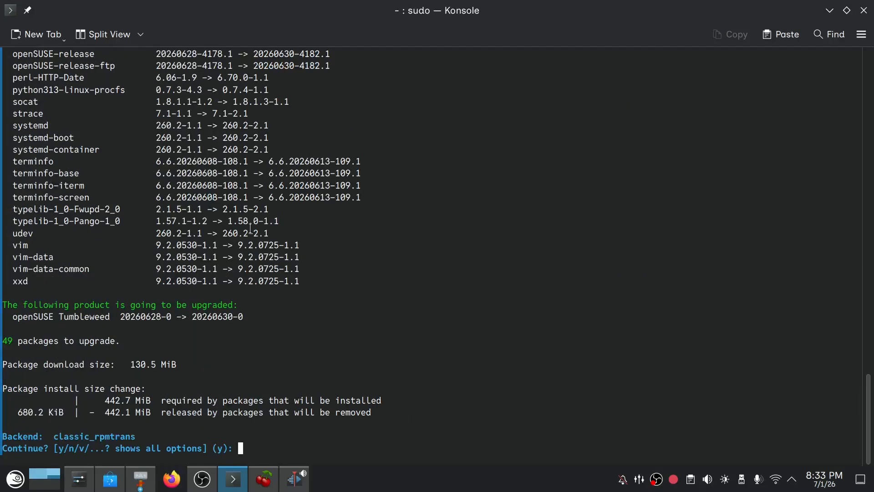
# Review the zypper upgrade package list, the locked items and the earlier Flatpak, cleanup and refresh output.
pyautogui.scroll(5, 210, 226)
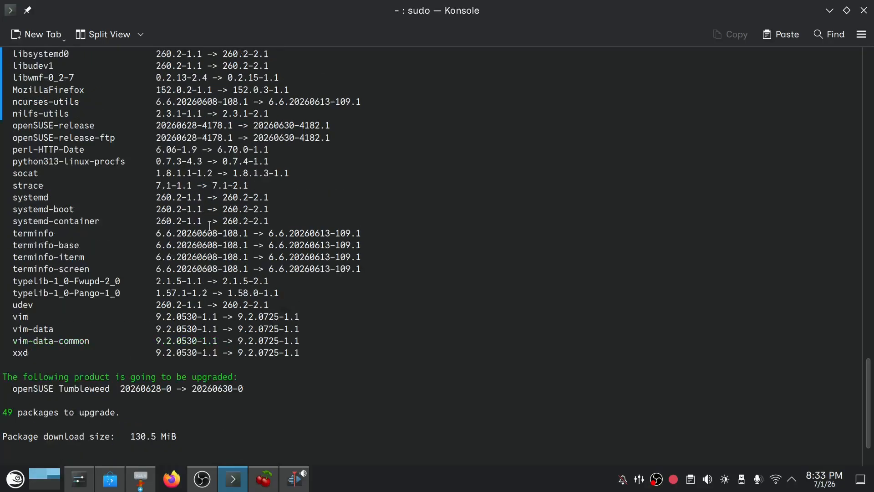
pyautogui.scroll(4, 211, 222)
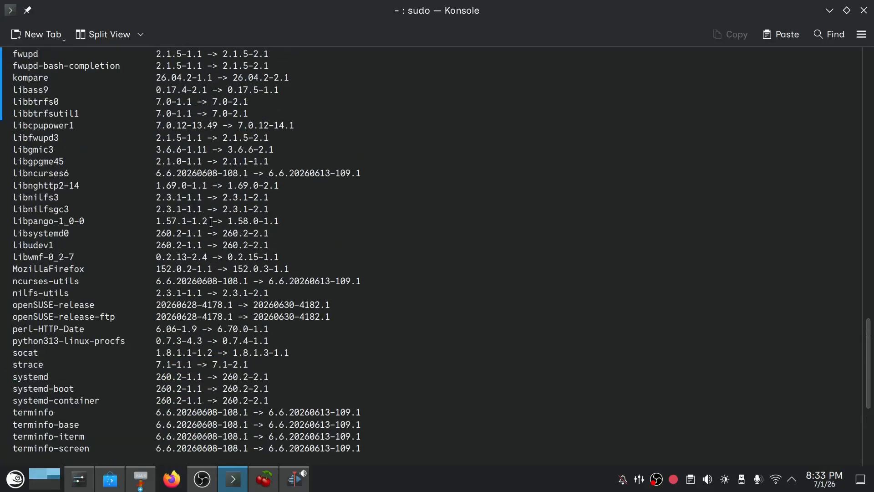
pyautogui.scroll(11, 210, 222)
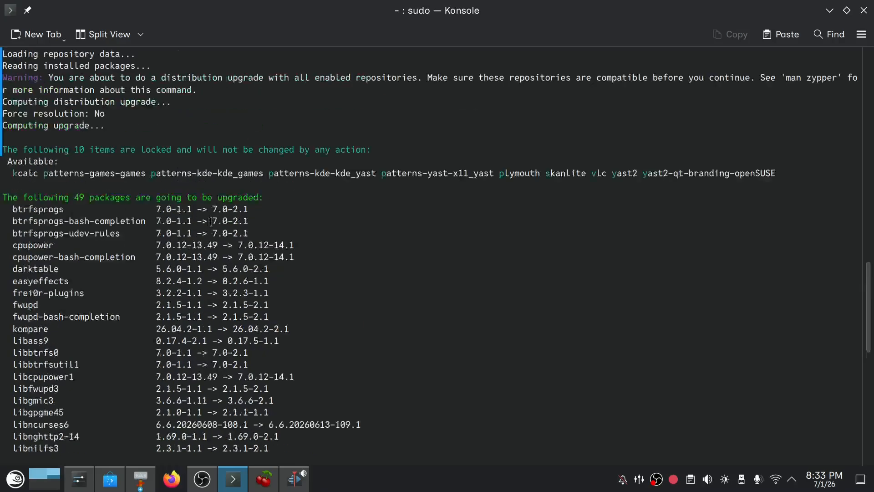
pyautogui.scroll(20, 211, 220)
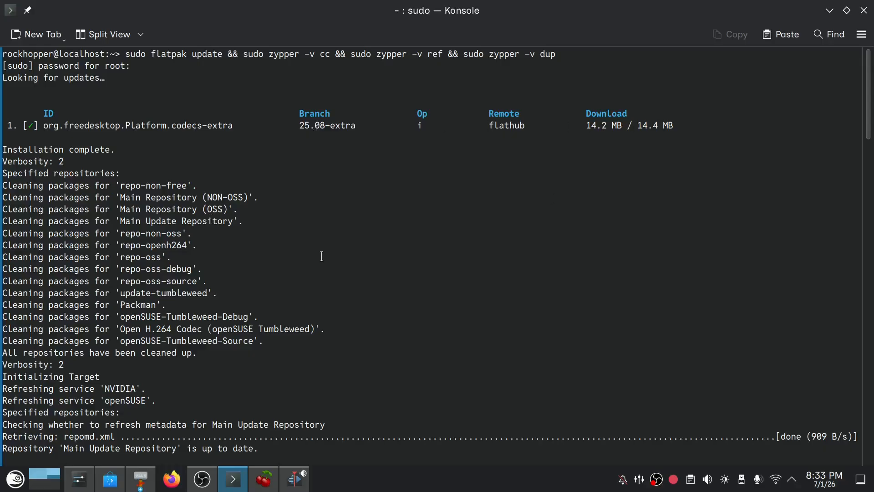
pyautogui.scroll(-20, 322, 256)
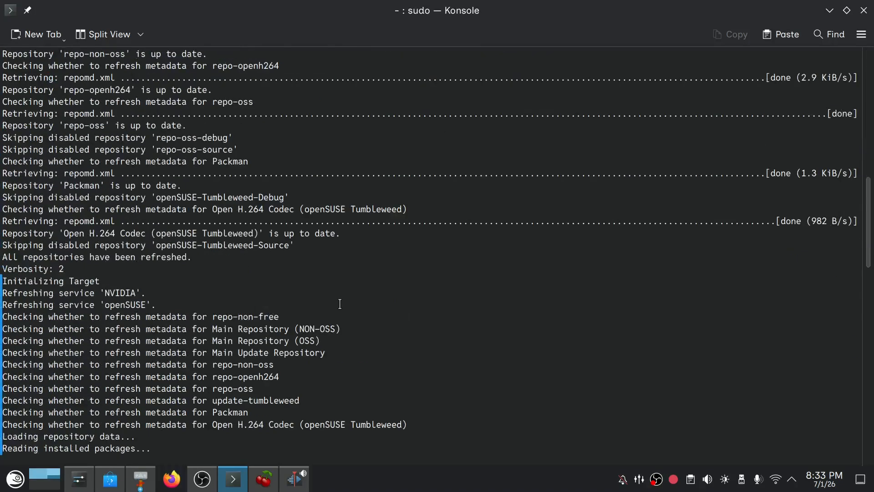
pyautogui.scroll(-15, 342, 306)
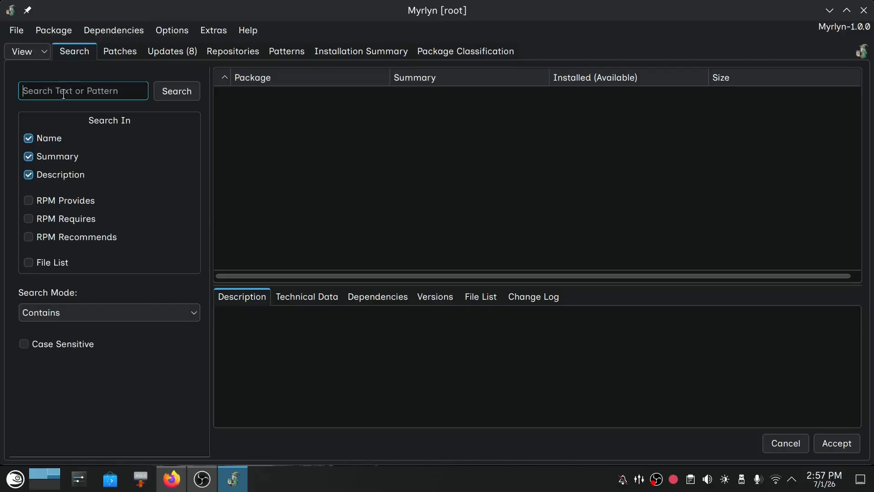
# Search the packages for "gearlever", mark the gearlever package for installation and view its change log.
pyautogui.write('gearlever')
pyautogui.press('Return')
pyautogui.click(221, 94)
pyautogui.click(533, 296)
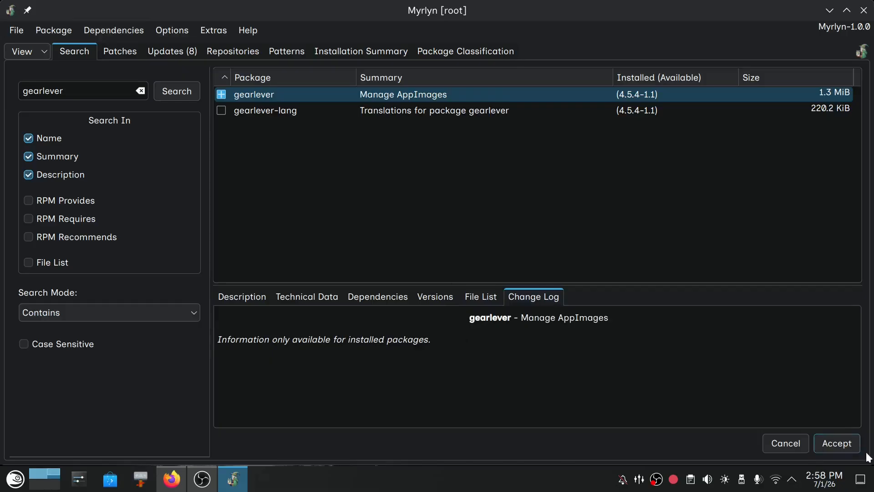
# Apply the gearlever installation, reviewing and accepting the automatic dependency changes.
pyautogui.click(837, 444)
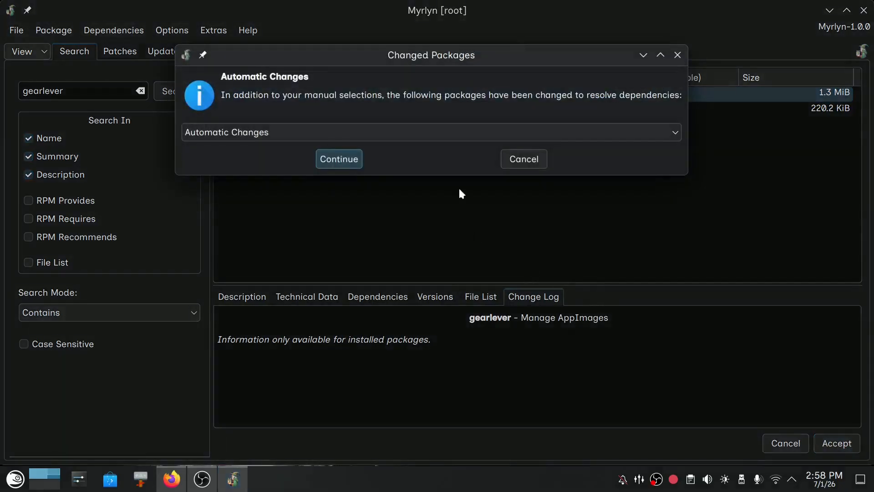
pyautogui.scroll(-2, 306, 291)
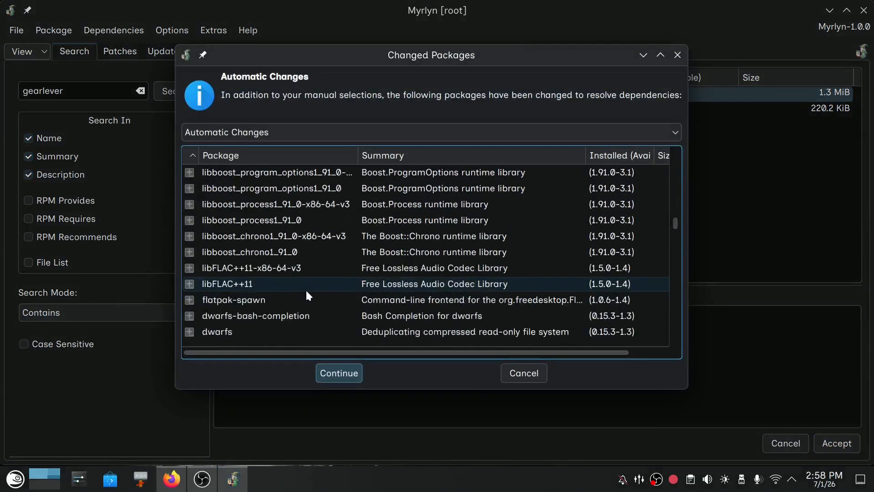
pyautogui.scroll(2, 307, 292)
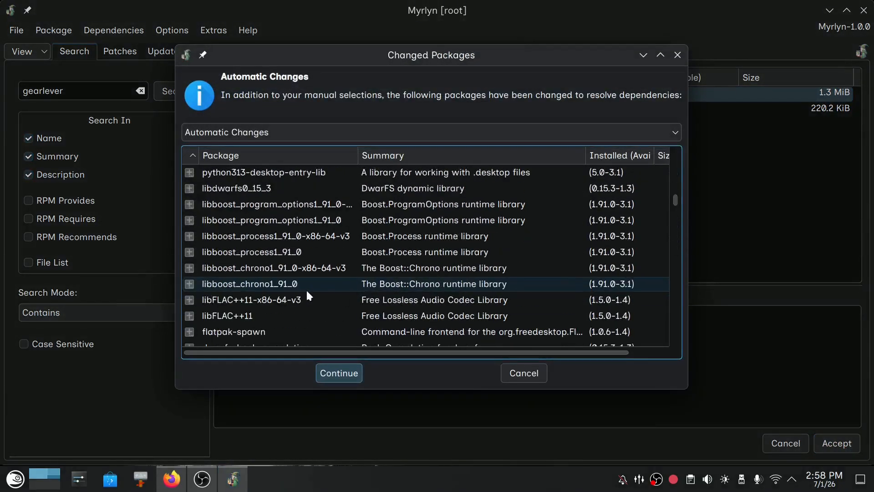
pyautogui.click(340, 373)
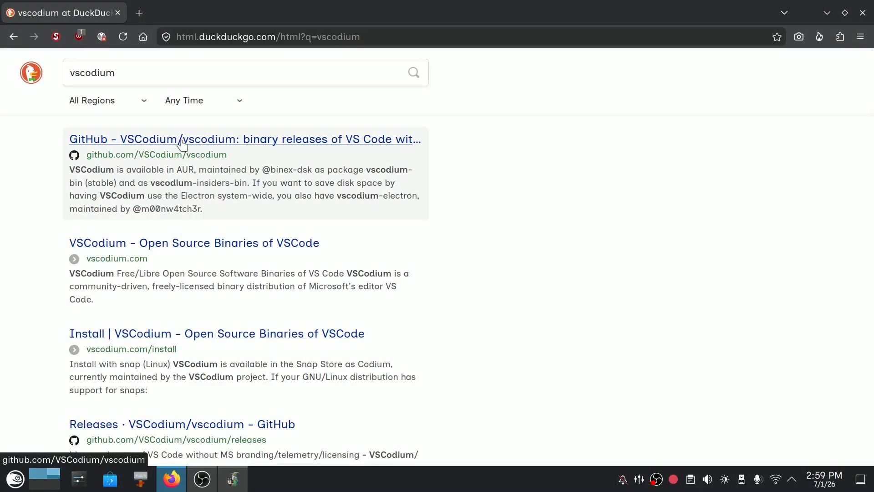
# Open the VSCodium GitHub repository from the Firefox search results and go to its releases page.
pyautogui.click(180, 142)
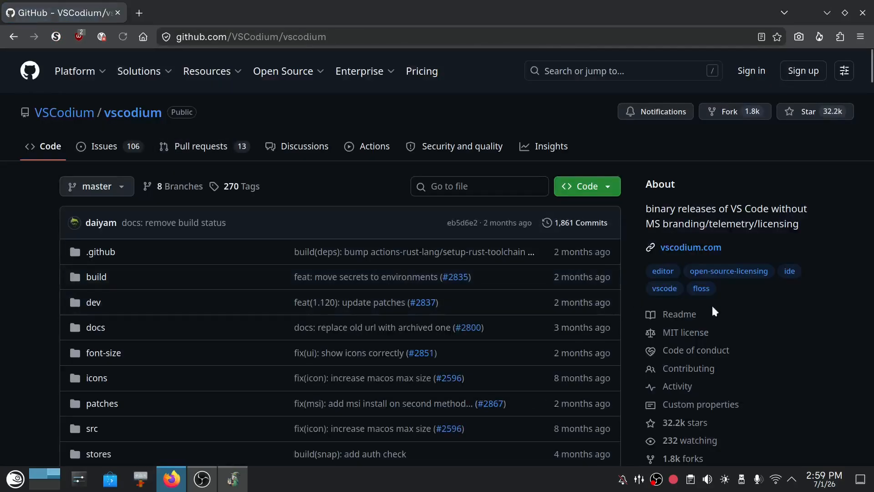
pyautogui.scroll(-5, 731, 313)
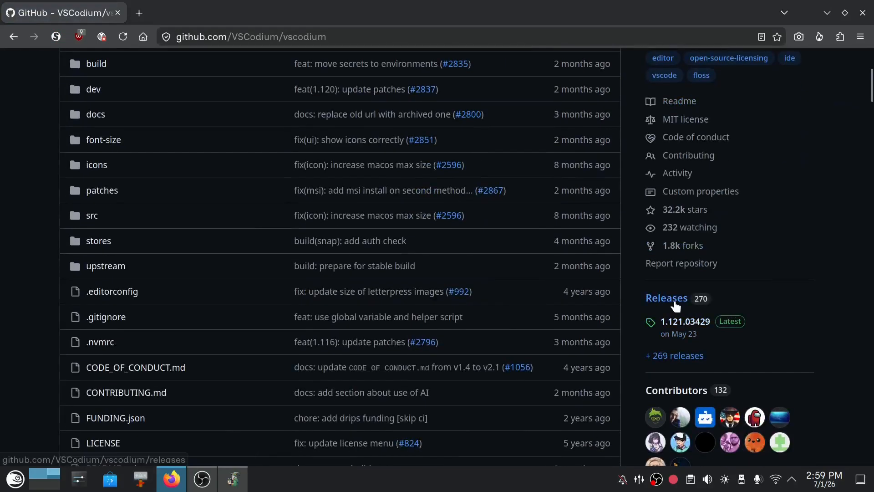
pyautogui.click(675, 302)
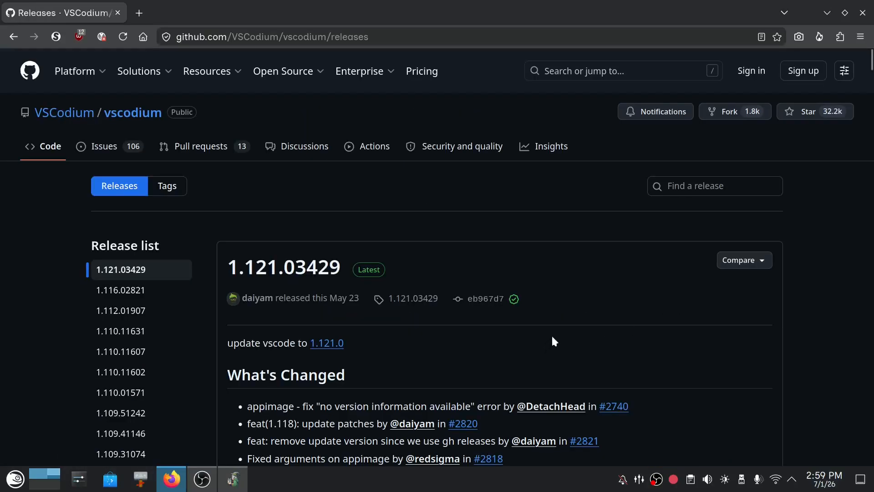
# Download VSCodium-1.121.03429.glibc2.30-x86_64.AppImage from the Linux downloads of release 1.121.03429.
pyautogui.scroll(-10, 552, 337)
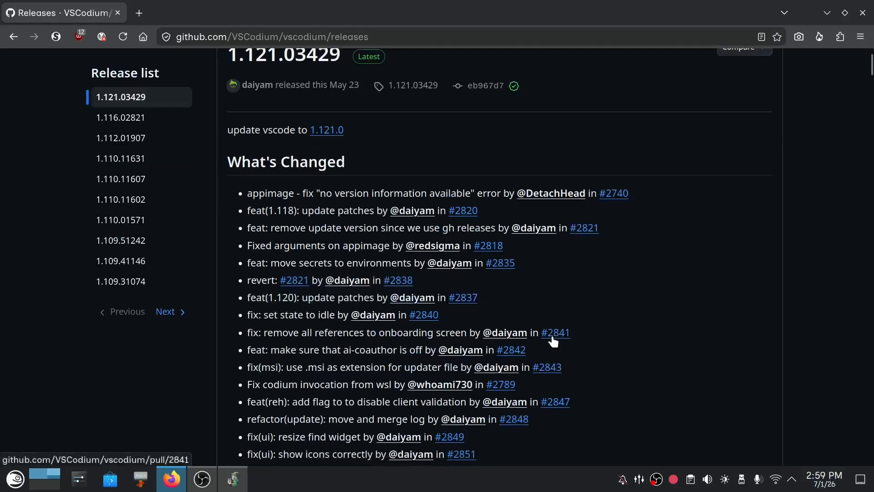
pyautogui.scroll(-11, 558, 339)
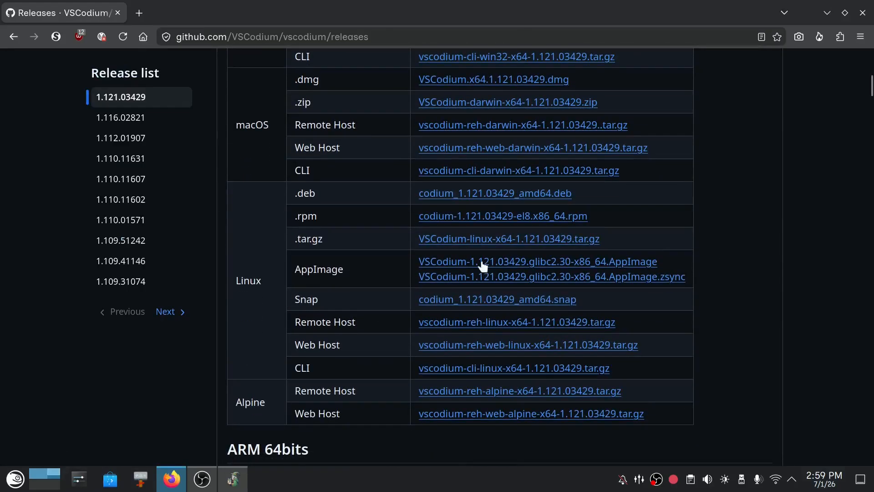
pyautogui.click(632, 265)
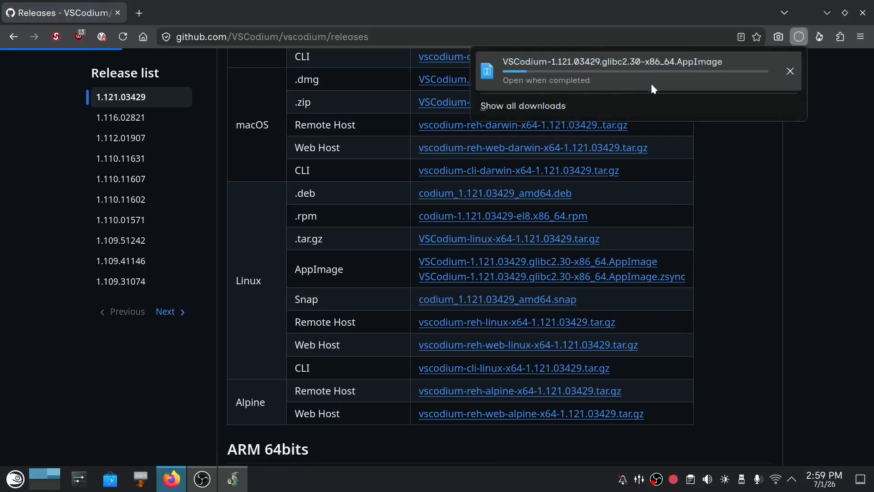
# Expand the release's asset list to show all assets.
pyautogui.scroll(-10, 728, 252)
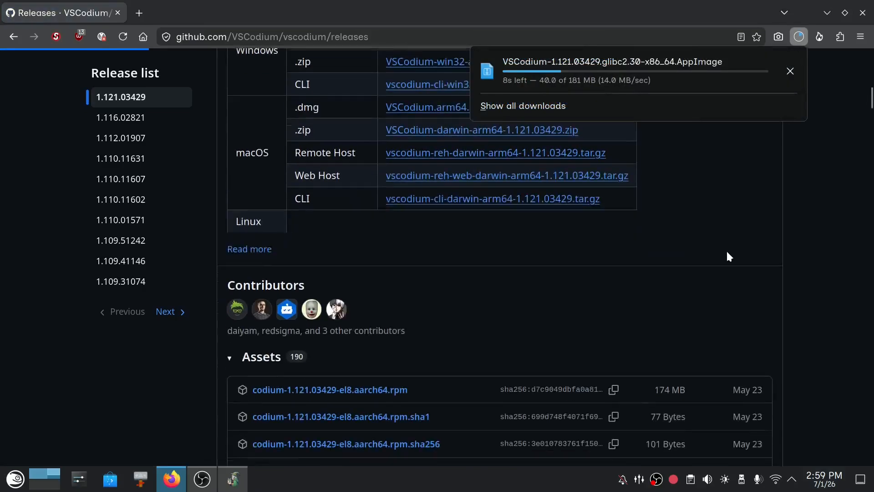
pyautogui.scroll(-5, 445, 271)
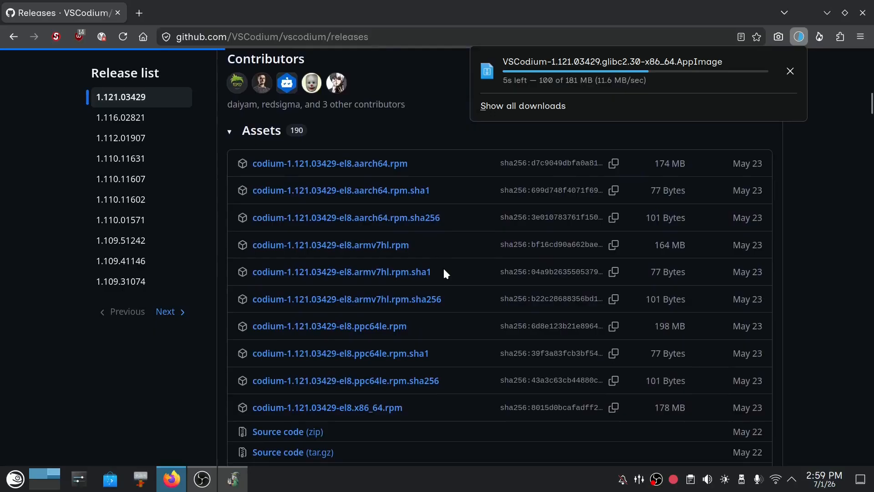
pyautogui.scroll(-3, 444, 271)
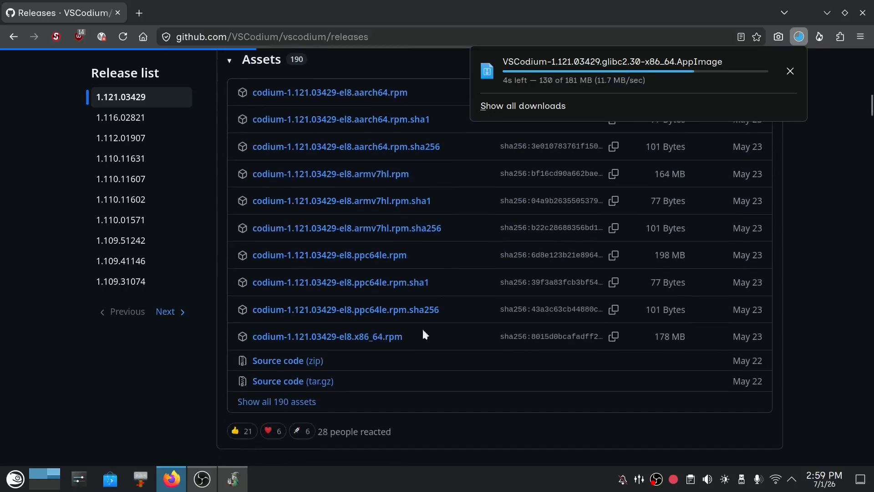
pyautogui.click(290, 402)
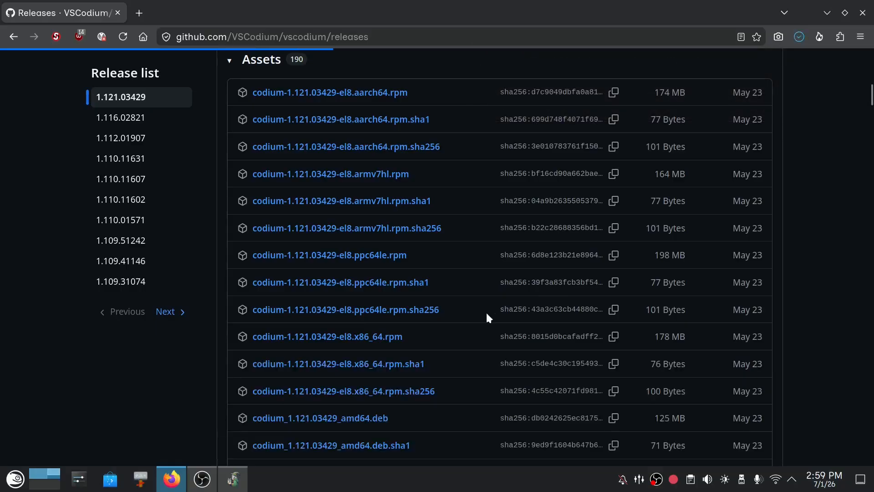
# Find VSCodium-1.121.03429.glibc2.30-x86_64.AppImage among the release assets and copy its SHA-256 digest.
pyautogui.scroll(-5, 486, 314)
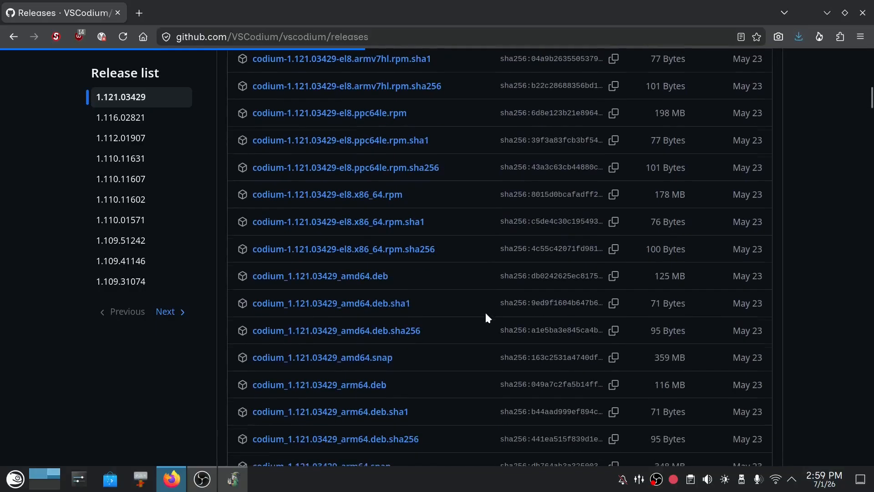
pyautogui.scroll(-8, 487, 314)
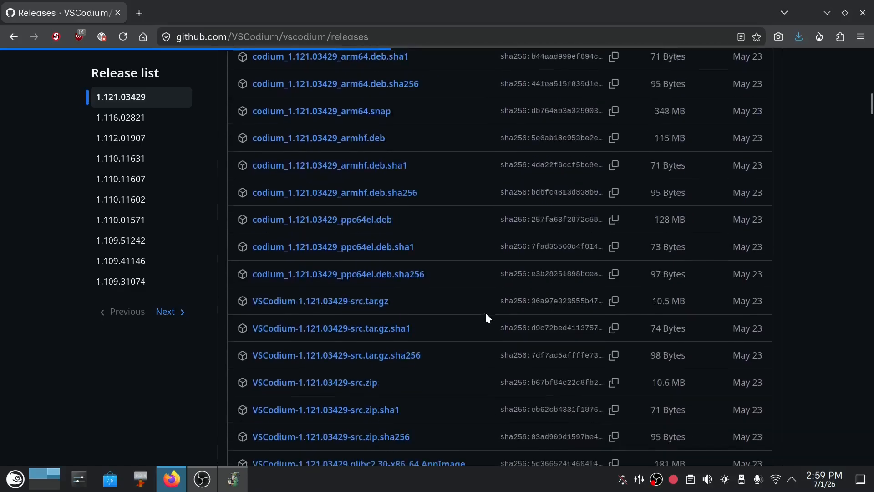
pyautogui.scroll(-2, 485, 311)
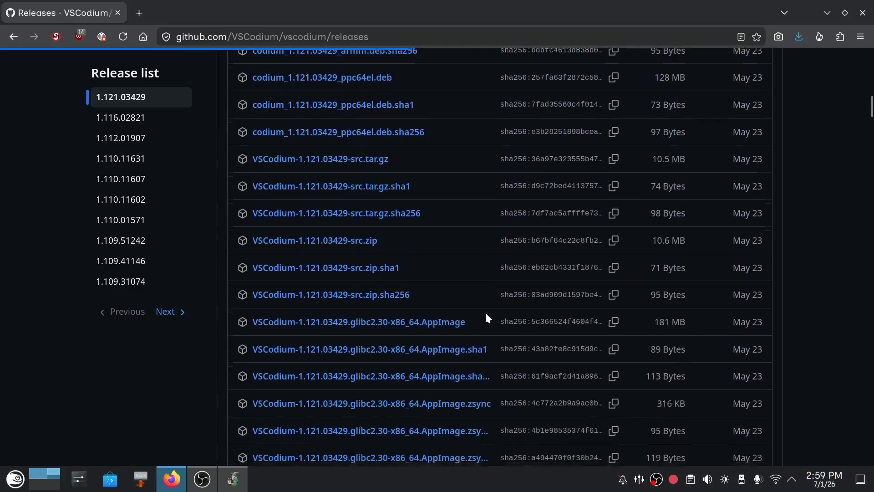
pyautogui.click(434, 324)
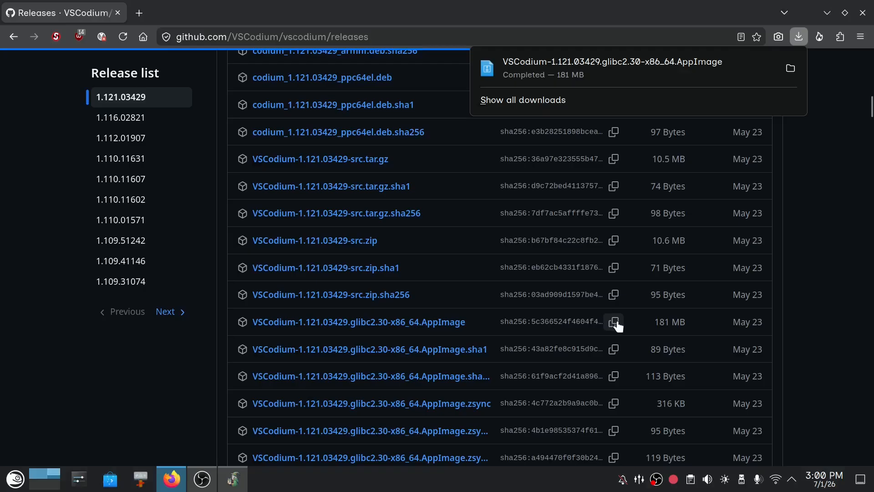
pyautogui.click(616, 322)
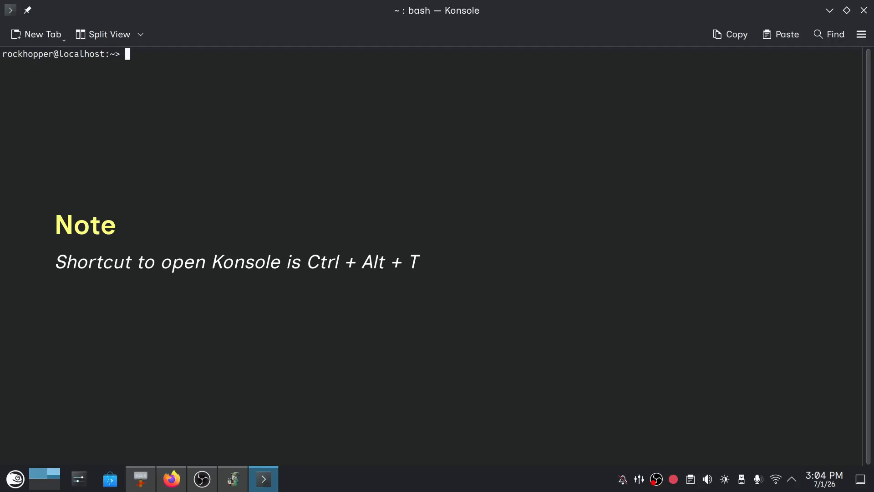
# Run "sha256sum ~/Downloads/VSCodium-1.121.03429.glibc2.30-x86_64.AppImage" in Konsole.
pyautogui.write('sha256sum ')
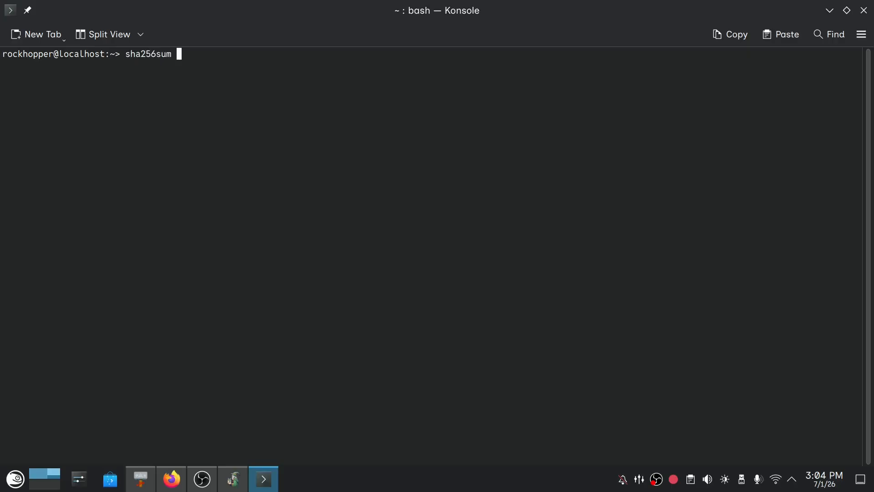
pyautogui.write('~')
pyautogui.write('/Do')
pyautogui.press('Tab')
pyautogui.write('V')
pyautogui.press('BackSpace')
pyautogui.write('VS')
pyautogui.press('Tab')
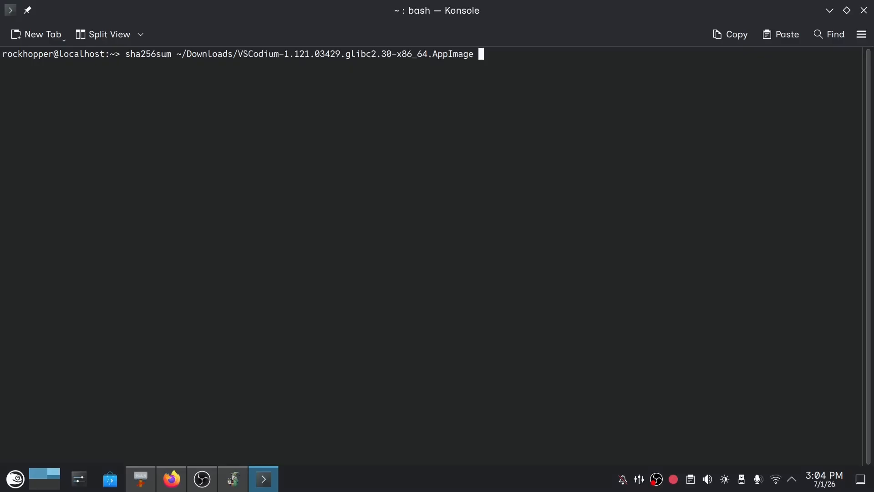
pyautogui.press('Return')
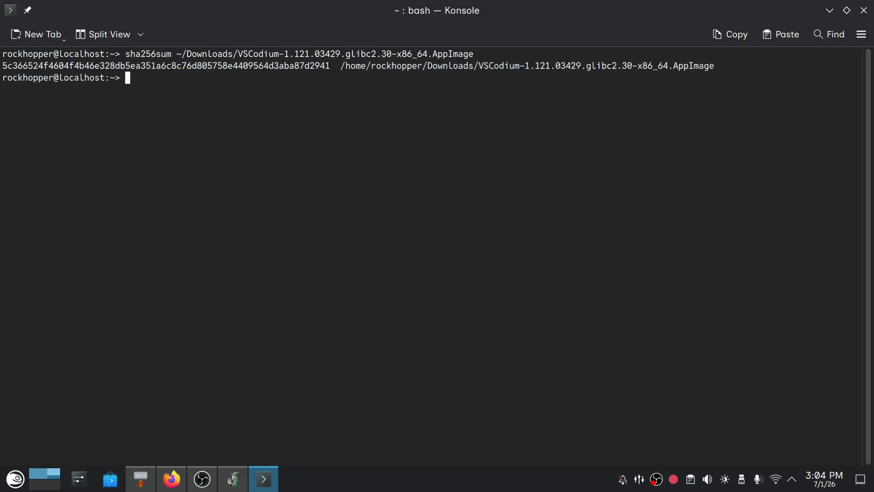
# Launch LibreOffice Calc and paste the copied GitHub digest into cell A1.
pyautogui.press('super')
pyautogui.write('calc')
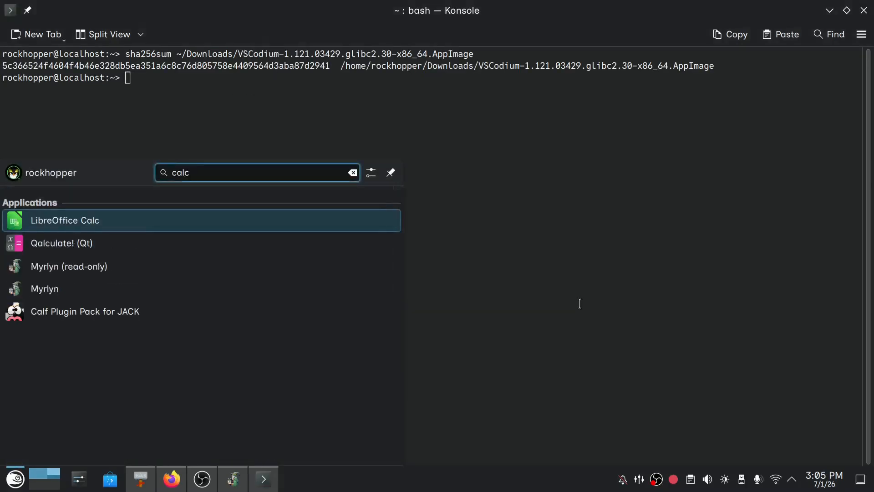
pyautogui.press('Return')
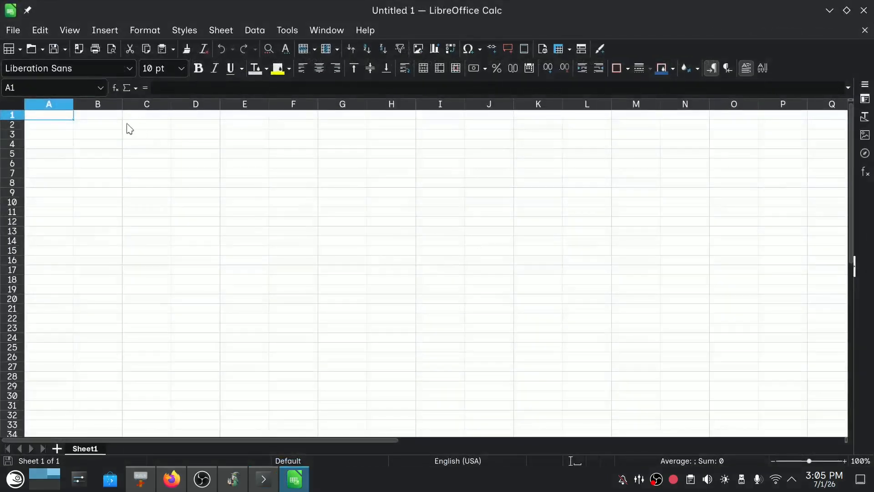
pyautogui.scroll(5, 127, 129)
pyautogui.doubleClick(97, 115)
pyautogui.hotkey('ctrl', 'v')
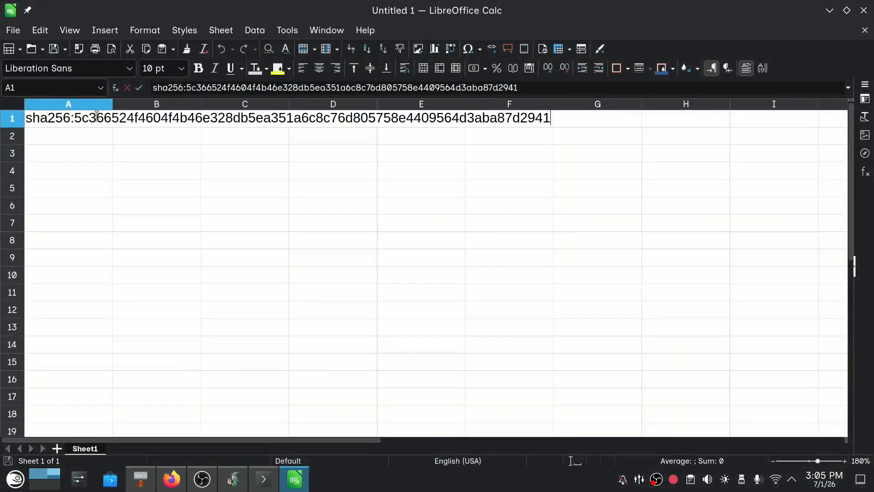
# Remove the "sha256:" prefix from the digest in cell A1 and commit the cell.
pyautogui.press('Home')
pyautogui.hotkey('ctrl', 'shift', 'Right')
pyautogui.hotkey('shift', 'Right')
pyautogui.press('Delete')
pyautogui.press('Return')
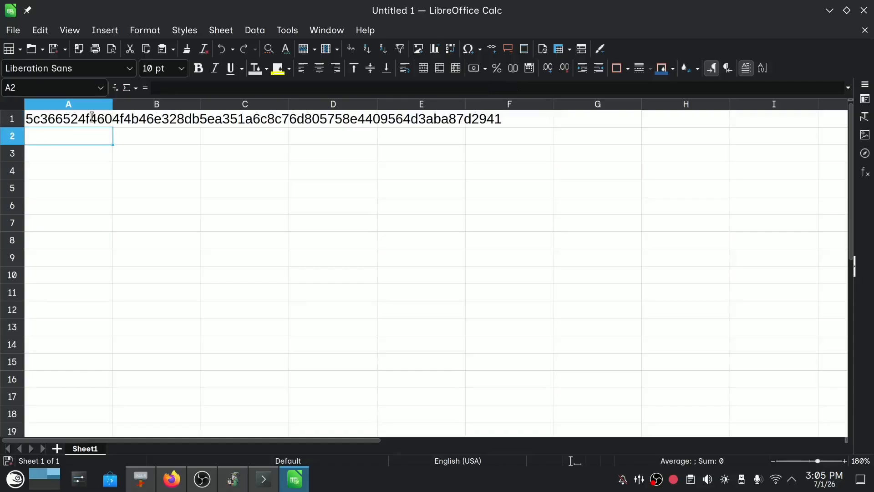
# Copy the computed checksum from the Konsole output into Calc cell A2 as unformatted text.
pyautogui.hotkey('alt', 'Tab')
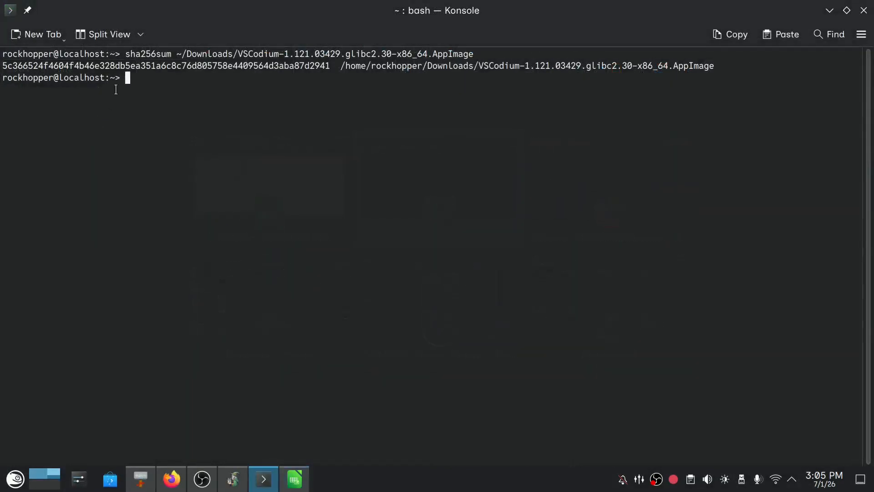
pyautogui.doubleClick(119, 63)
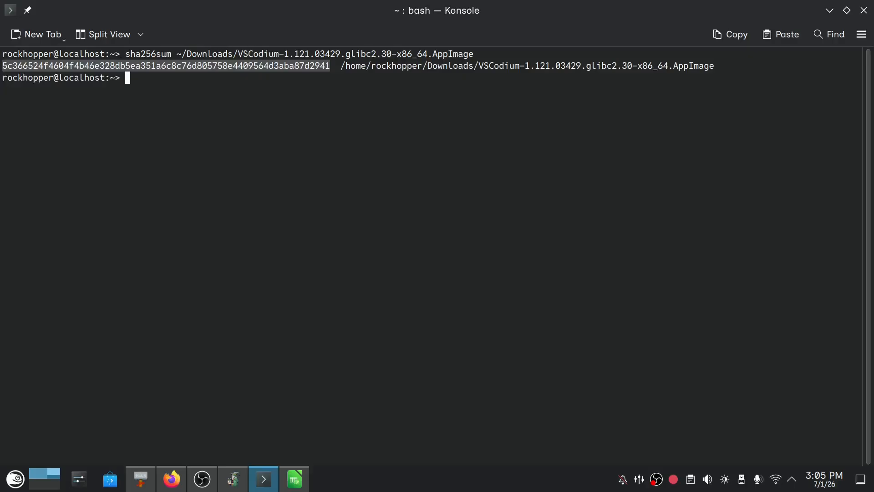
pyautogui.hotkey('alt', 'Tab')
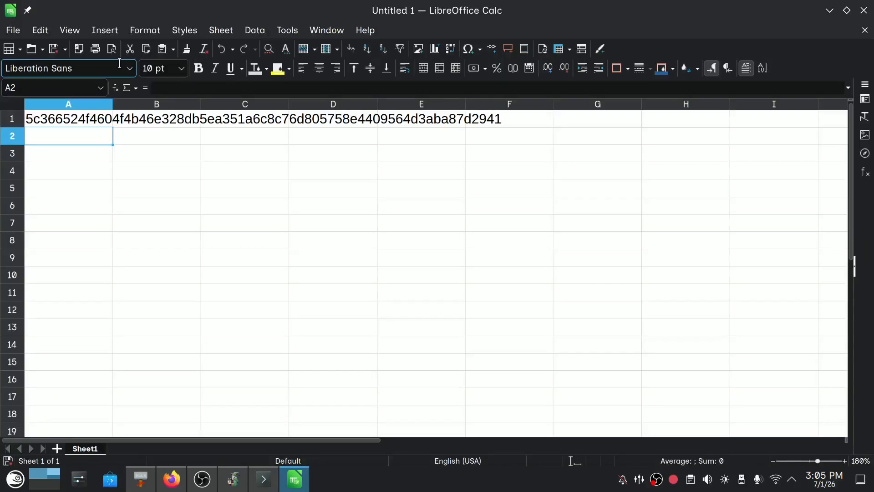
pyautogui.hotkey('ctrl', 'shift', 'v')
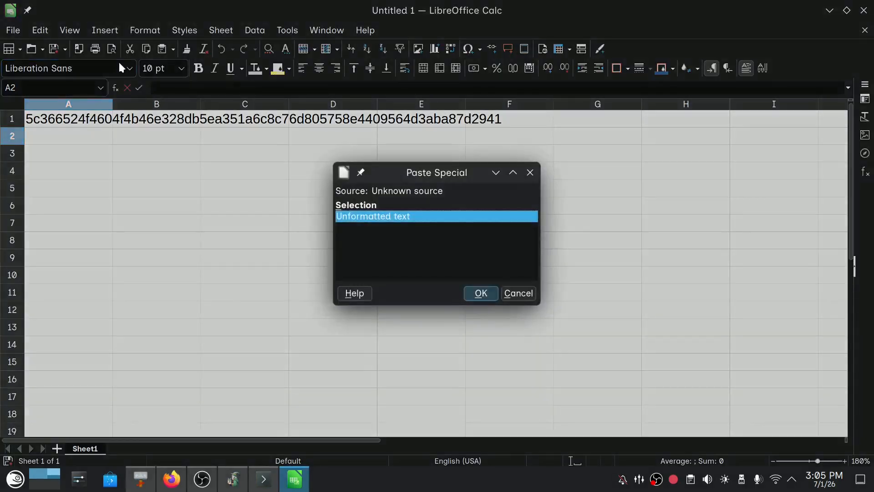
pyautogui.press('Return')
pyautogui.press('Return')
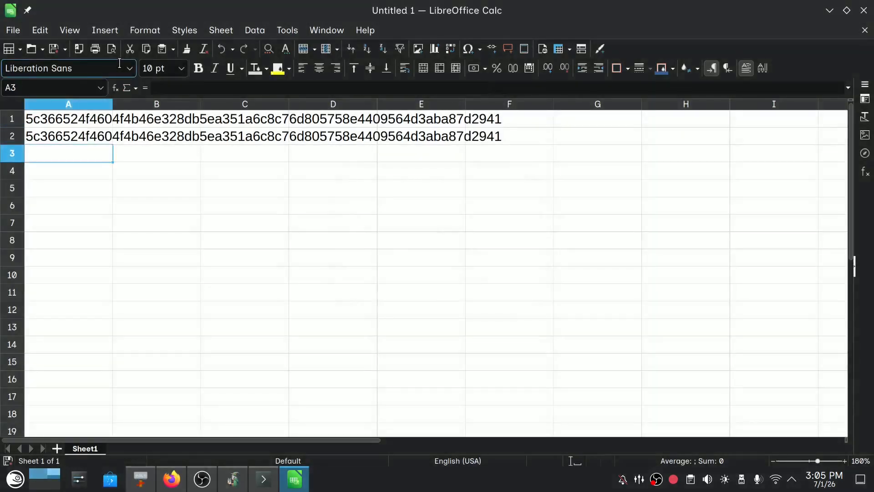
# Compare the two checksums by entering =EXACT(A1,A2) in cell A3.
pyautogui.write('=ex')
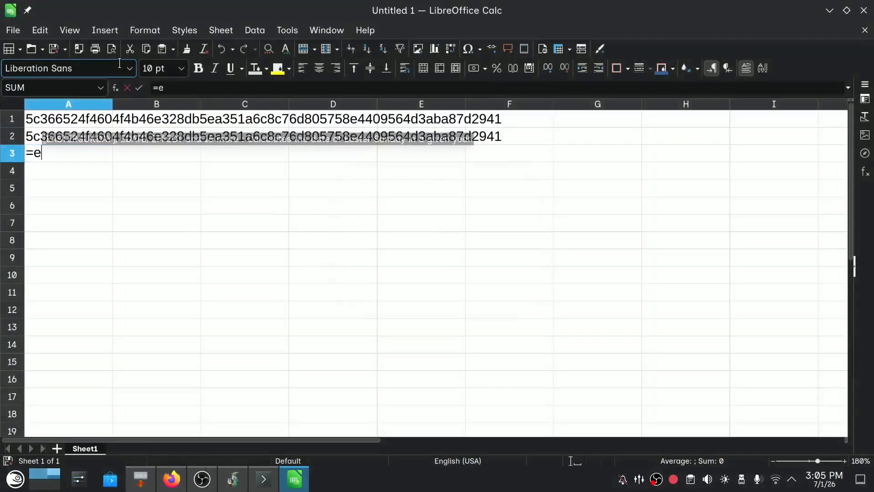
pyautogui.press('Return')
pyautogui.press('Up')
pyautogui.press('Up')
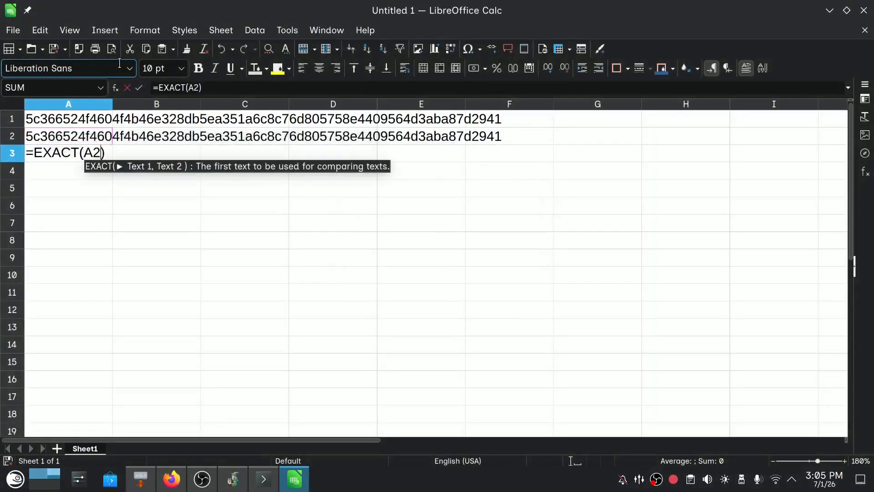
pyautogui.write(',')
pyautogui.press('Up')
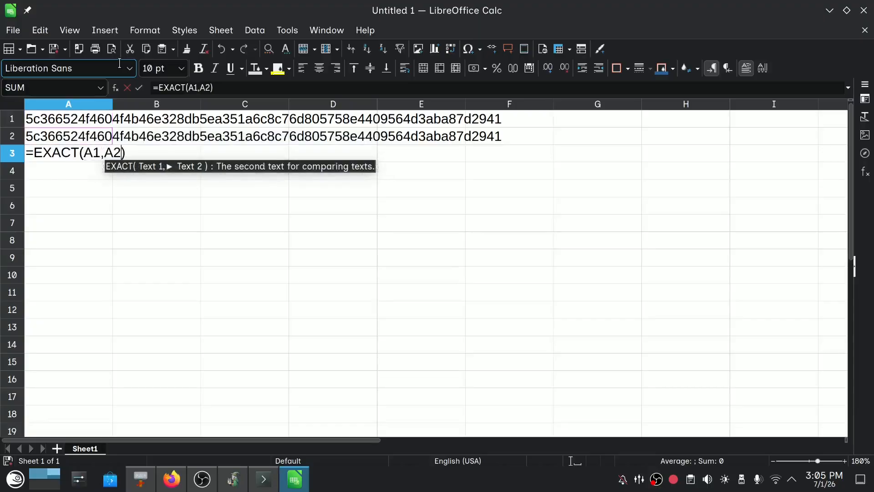
pyautogui.press('Return')
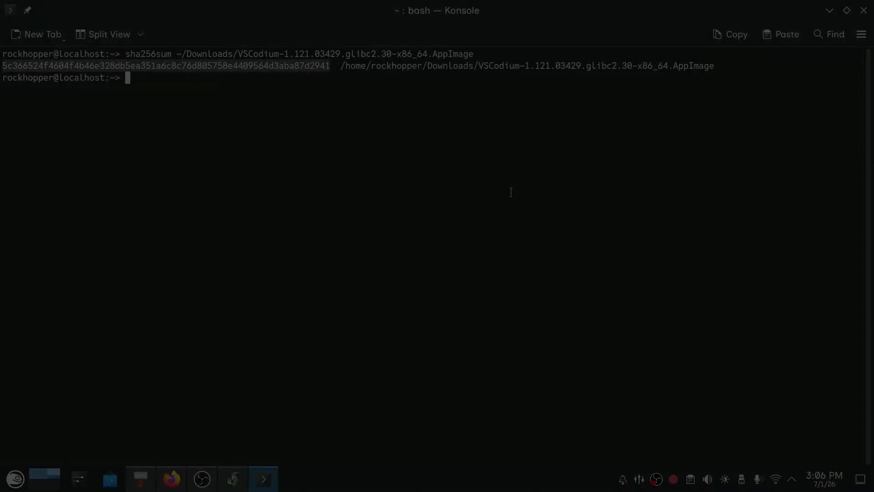
# Launch Gear Lever from the Utilities applications and open its preferences.
pyautogui.press('super')
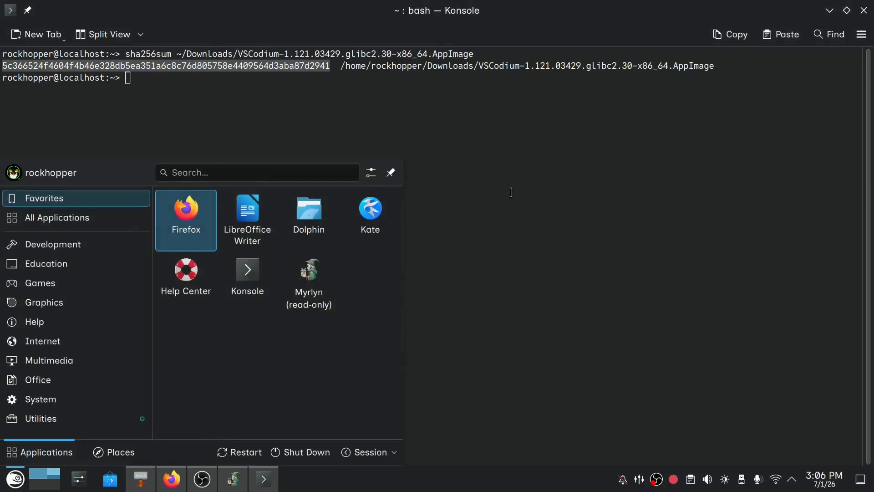
pyautogui.click(108, 421)
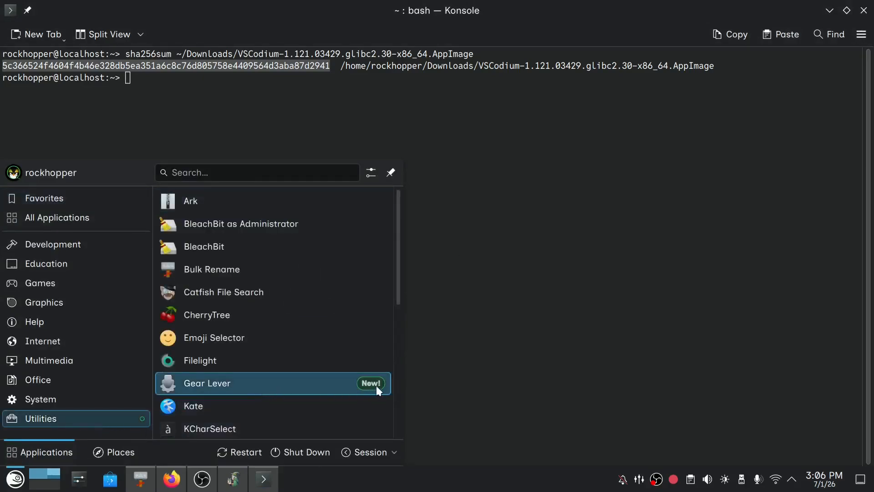
pyautogui.click(256, 390)
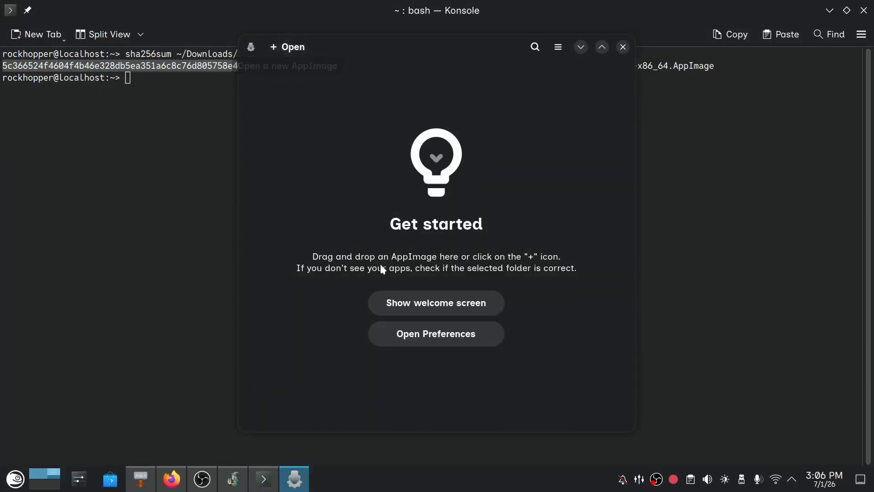
pyautogui.click(402, 335)
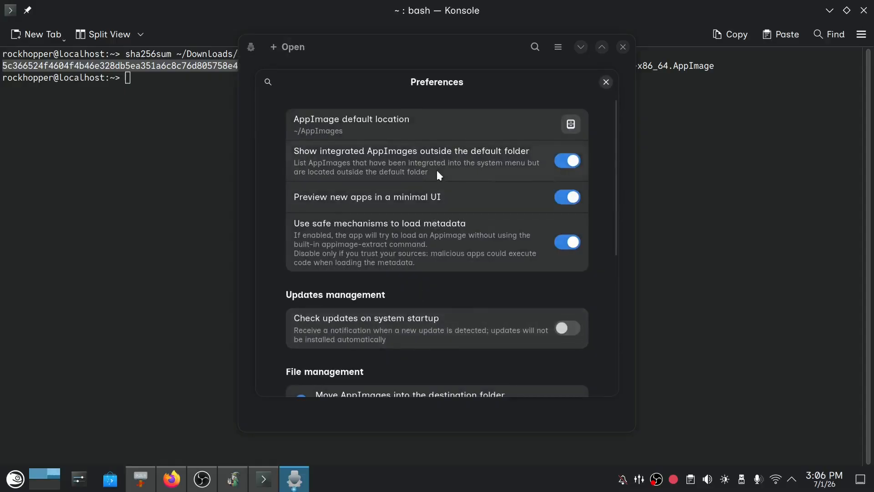
# Look through the home folder in the AppImage default location chooser, then cancel without selecting a folder.
pyautogui.click(571, 123)
pyautogui.scroll(-3, 444, 205)
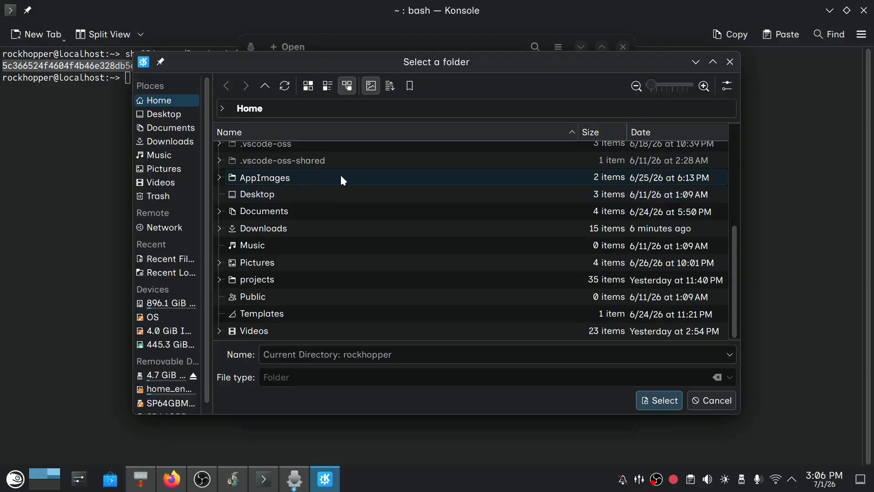
pyautogui.click(706, 406)
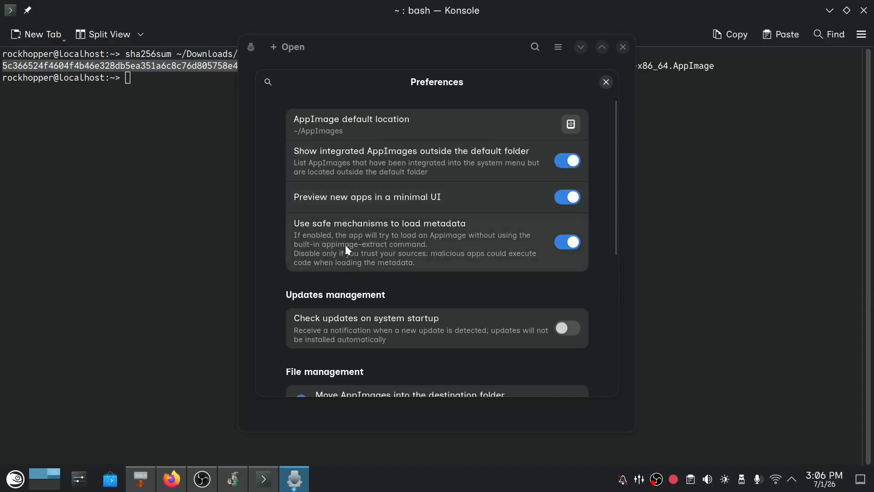
# Enable checking for updates on system startup in Gear Lever's preferences and close them.
pyautogui.scroll(-1, 390, 259)
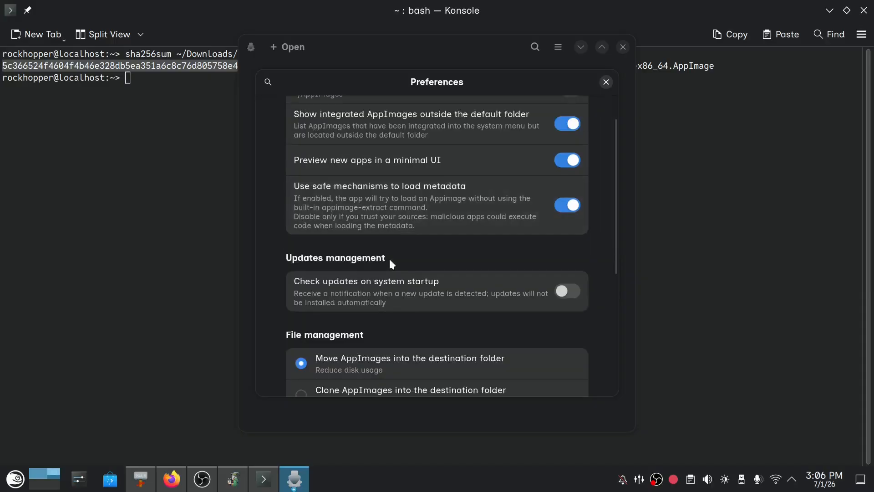
pyautogui.scroll(-1, 414, 203)
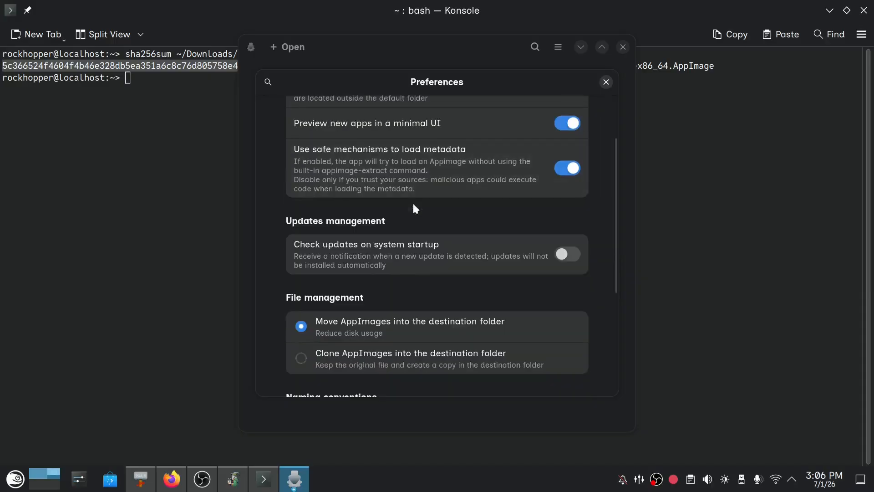
pyautogui.scroll(-1, 414, 208)
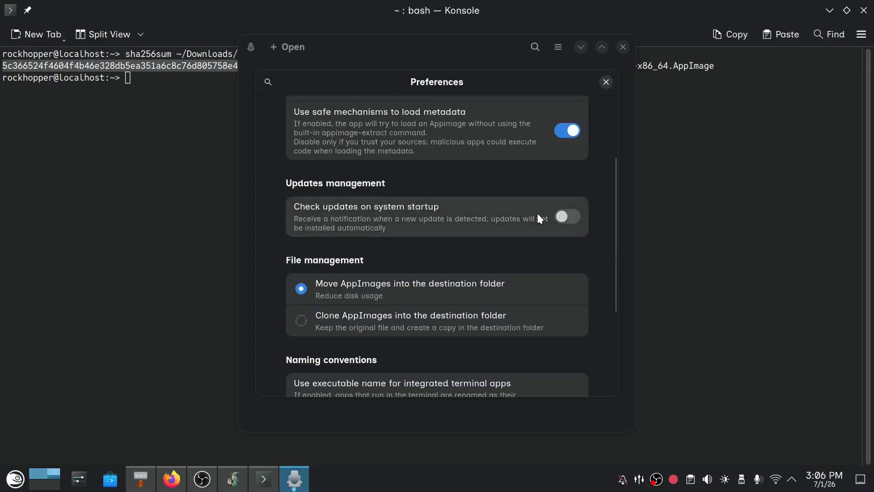
pyautogui.scroll(-4, 419, 243)
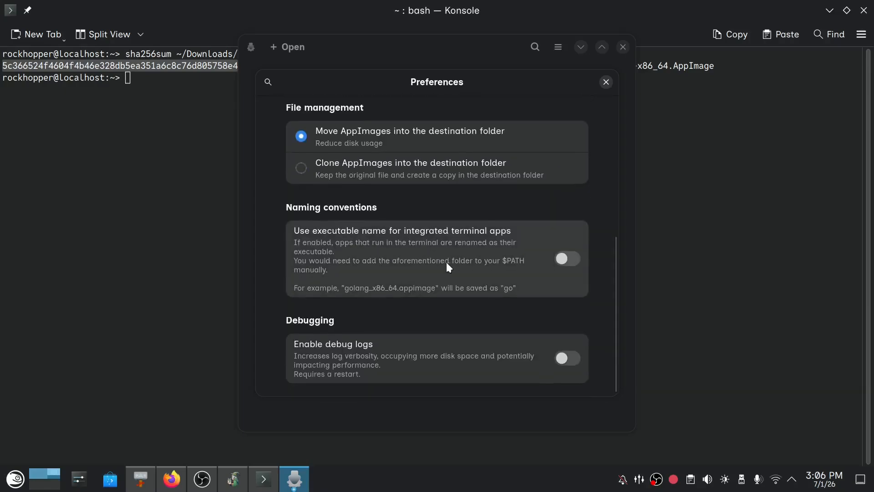
pyautogui.scroll(7, 446, 261)
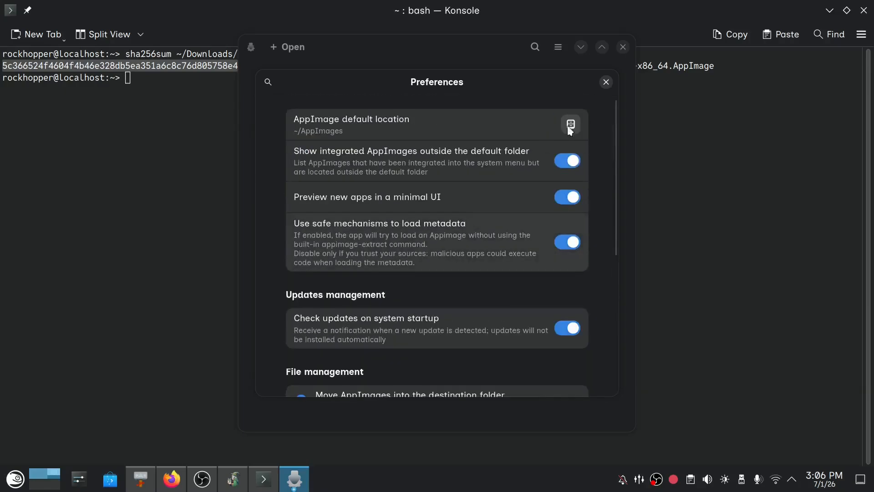
pyautogui.click(605, 81)
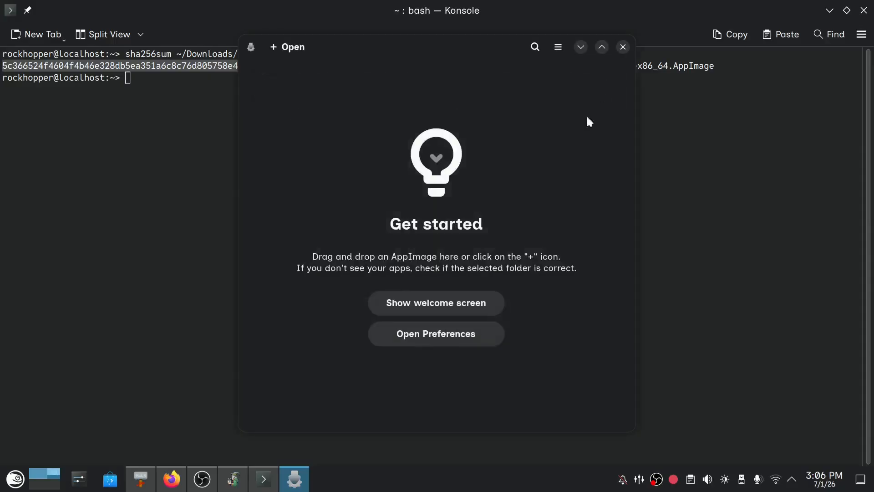
# Open VSCodium-1.121.03429.glibc2.30-x86_64.AppImage from the Downloads folder in Gear Lever.
pyautogui.click(291, 47)
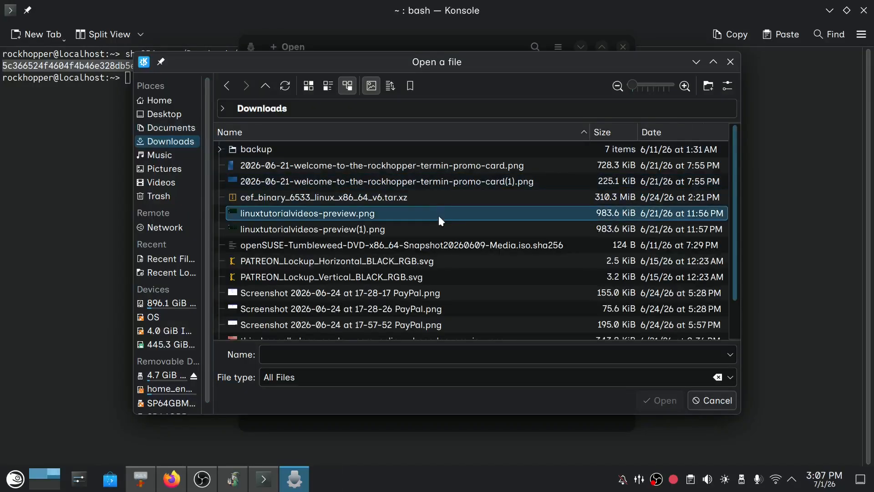
pyautogui.scroll(-1, 438, 215)
pyautogui.click(349, 316)
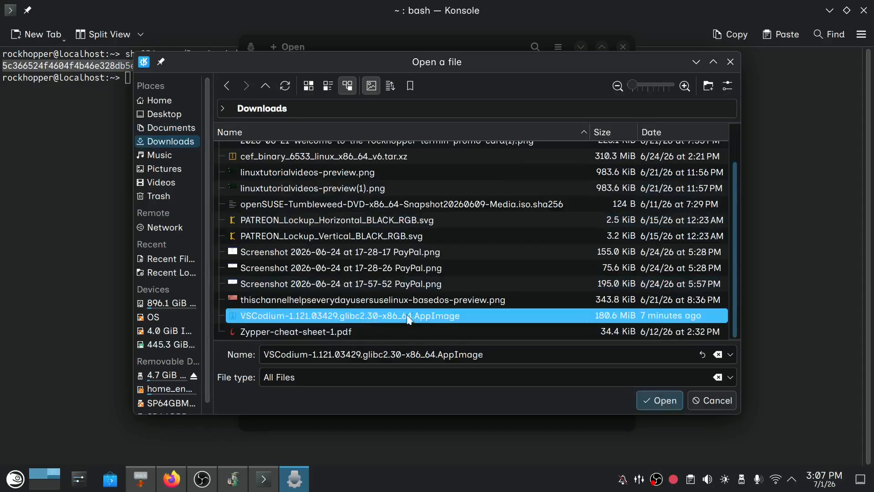
pyautogui.click(664, 403)
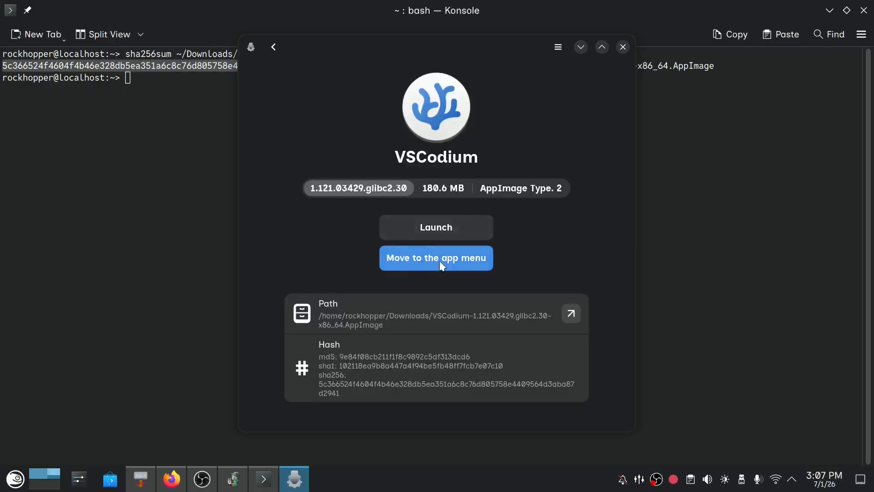
# Search the application launcher for "vsc", then dismiss it and return to Gear Lever.
pyautogui.click(15, 479)
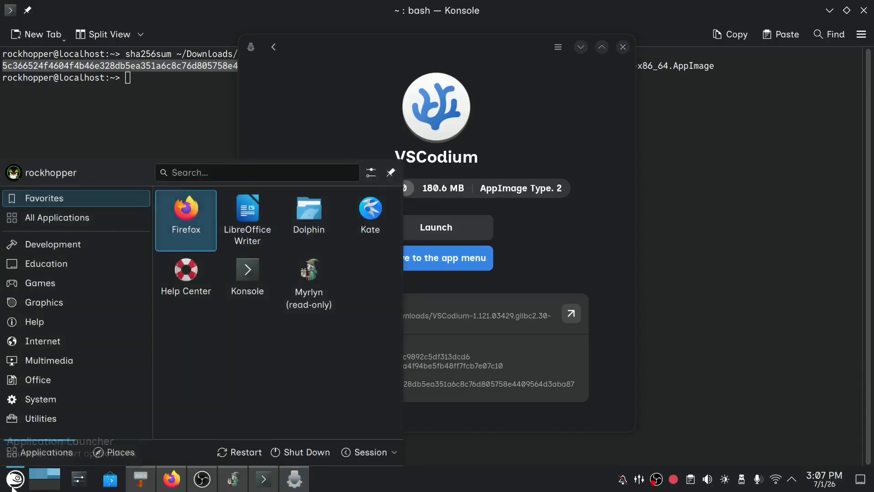
pyautogui.write('vsc')
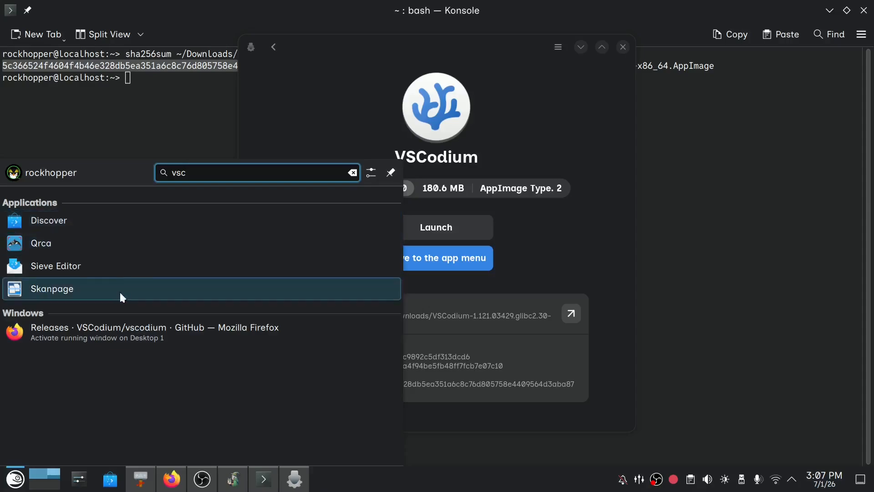
pyautogui.click(554, 250)
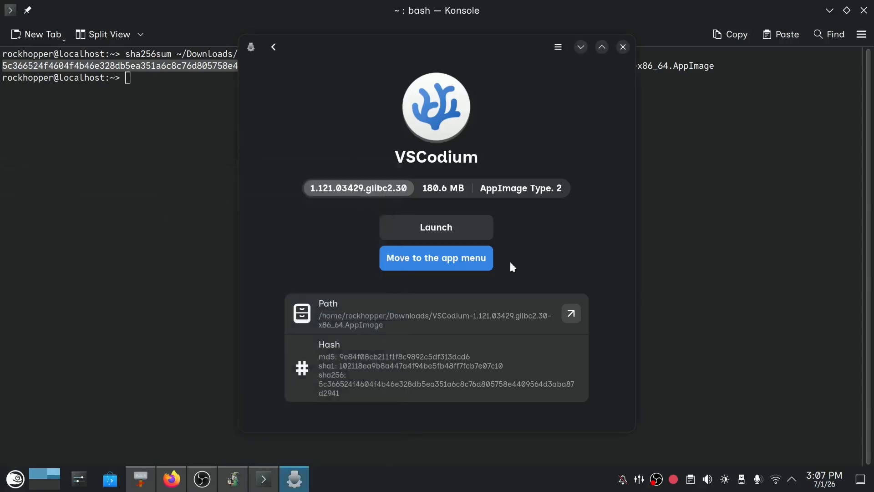
# Move VSCodium to the app menu and check for its entry in the launcher's Development category.
pyautogui.click(457, 259)
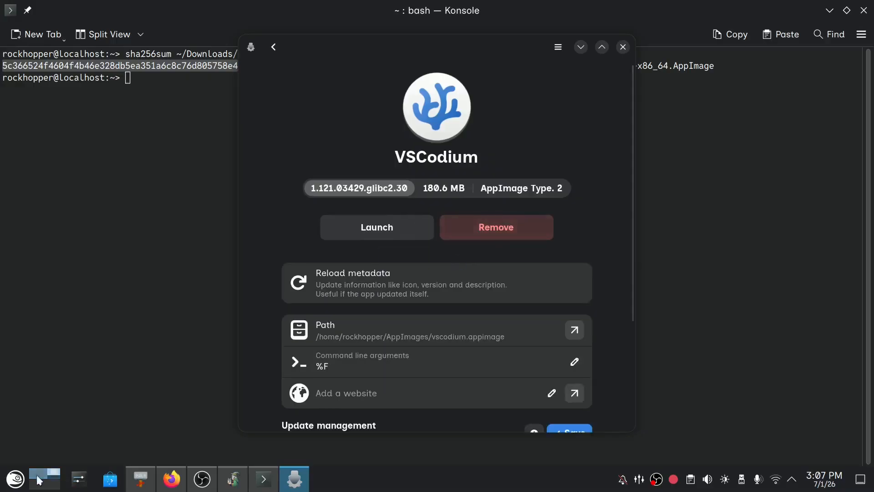
pyautogui.click(16, 481)
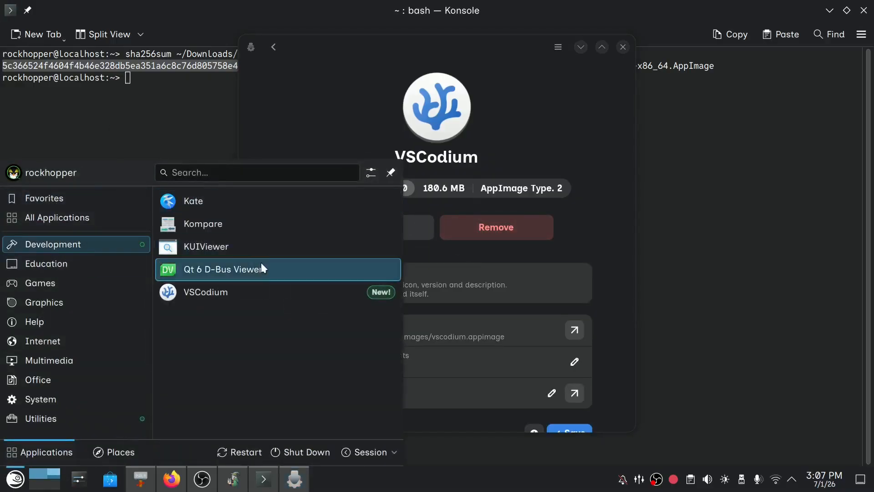
pyautogui.click(545, 256)
# Choose Github as the source type in VSCodium's update management settings.
pyautogui.scroll(-3, 456, 353)
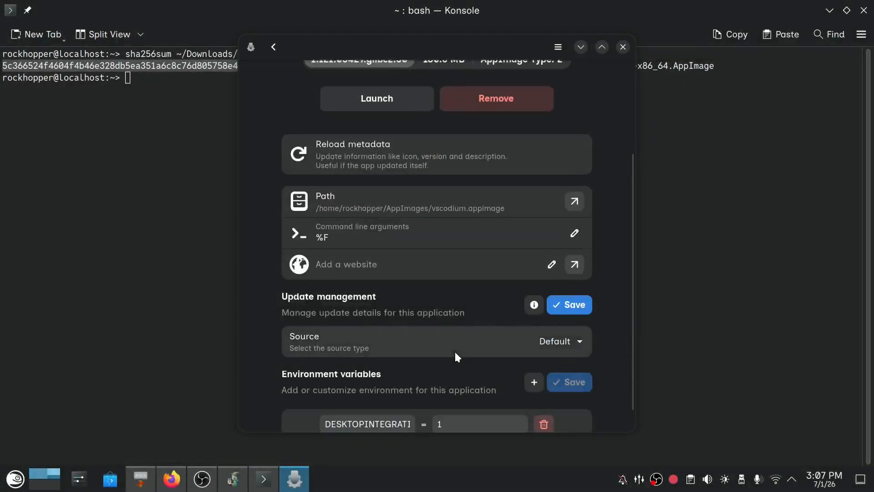
pyautogui.scroll(-1, 457, 354)
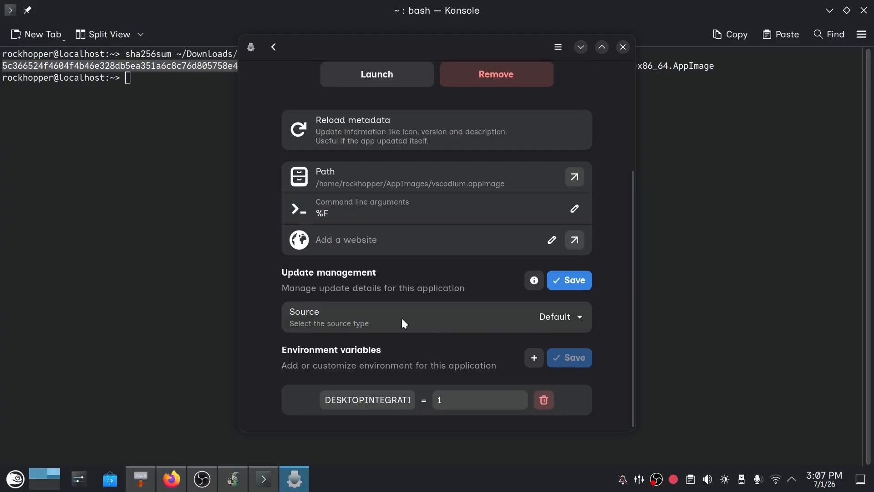
pyautogui.click(570, 317)
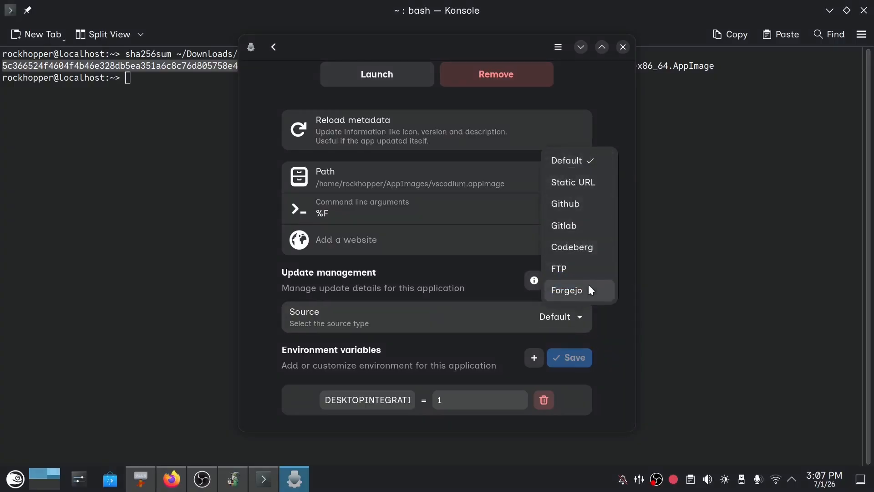
pyautogui.click(594, 207)
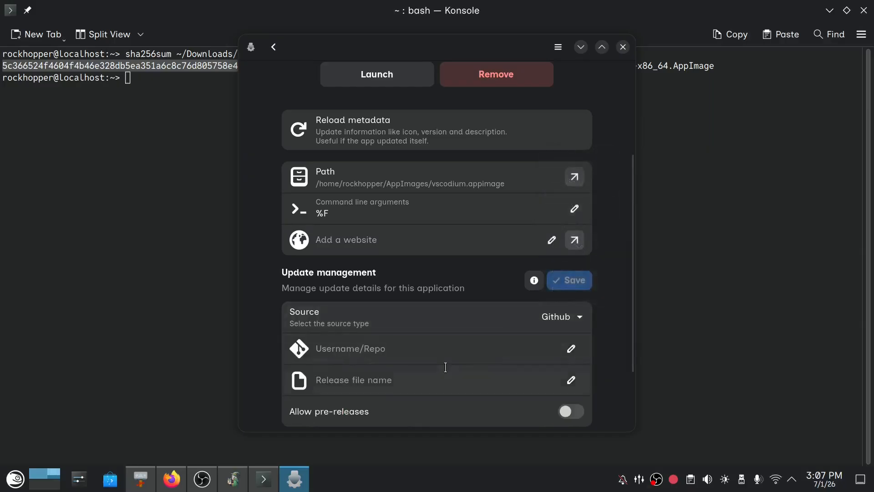
# Copy "VSCodium/vscodium" from the GitHub releases page address in Firefox into Gear Lever's Username/Repo field.
pyautogui.scroll(-2, 431, 360)
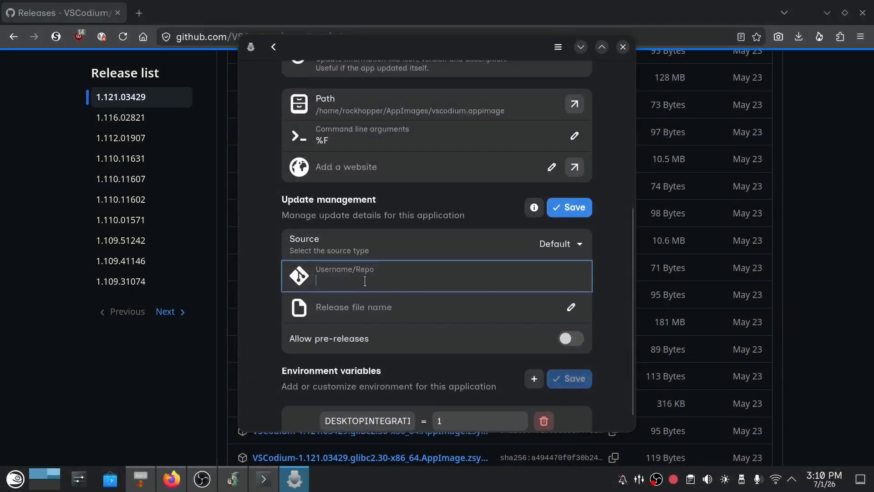
pyautogui.hotkey('alt', 'Tab')
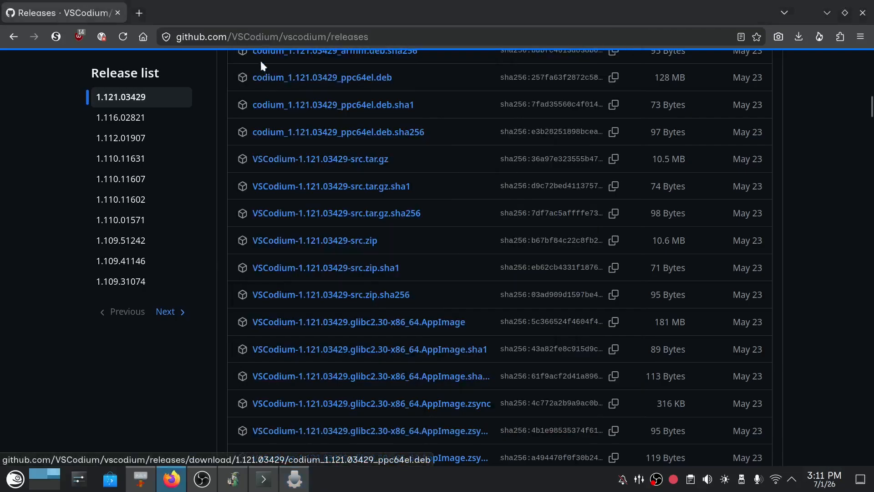
pyautogui.click(231, 37)
pyautogui.click(234, 37)
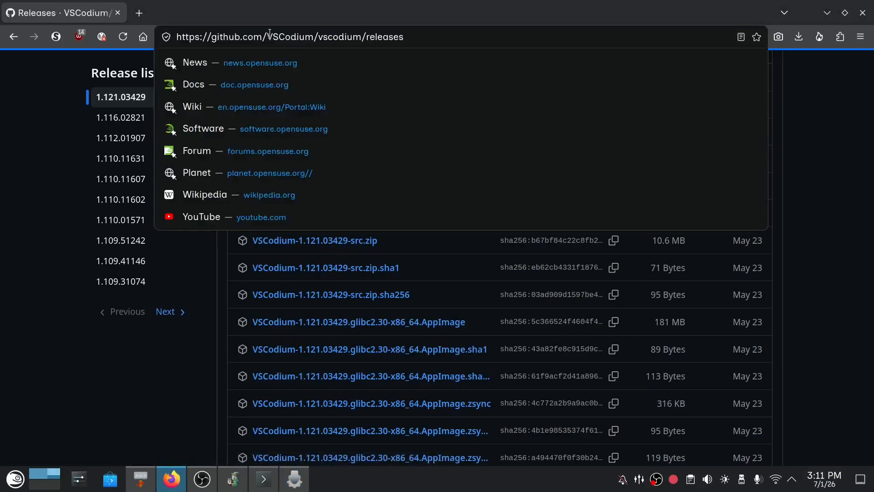
pyautogui.moveTo(268, 37); pyautogui.dragTo(362, 37)
pyautogui.hotkey('ctrl', 'c')
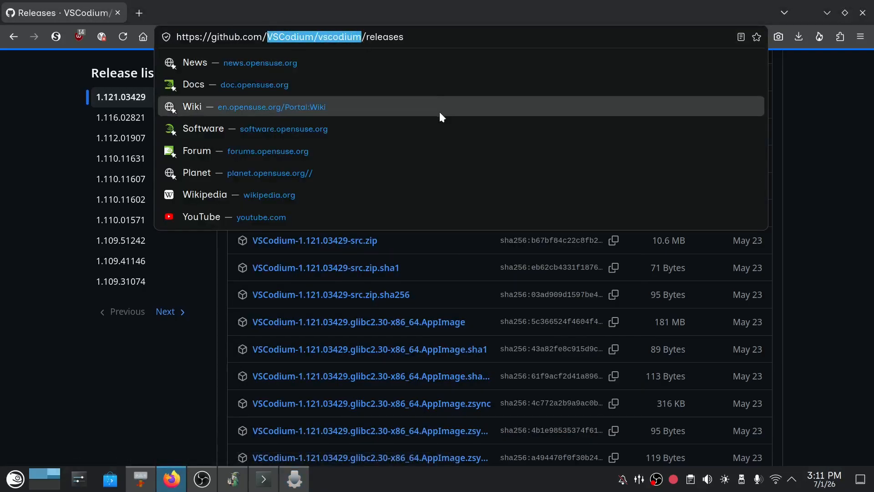
pyautogui.hotkey('alt', 'Tab')
pyautogui.hotkey('ctrl', 'v')
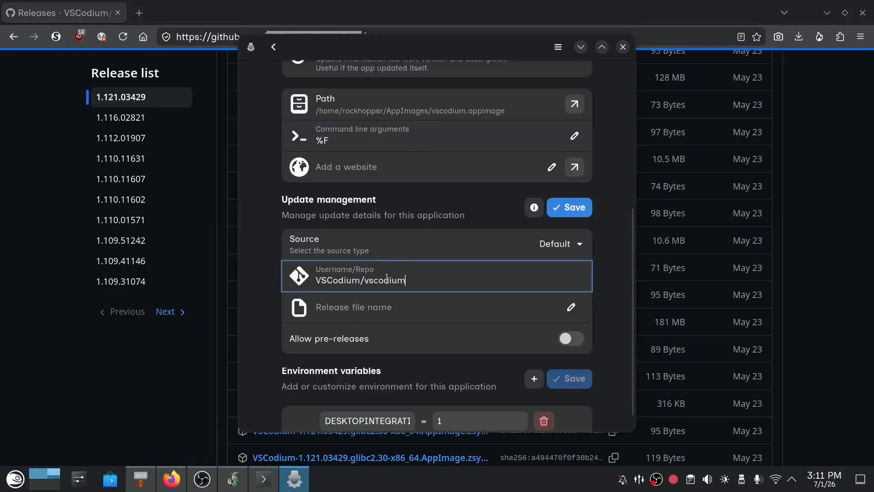
# Copy the AppImage file name "VSCodium-1.121.03429.glibc2.30-x86_64.AppImage" from the Konsole output into Gear Lever's Release file name field.
pyautogui.click(396, 310)
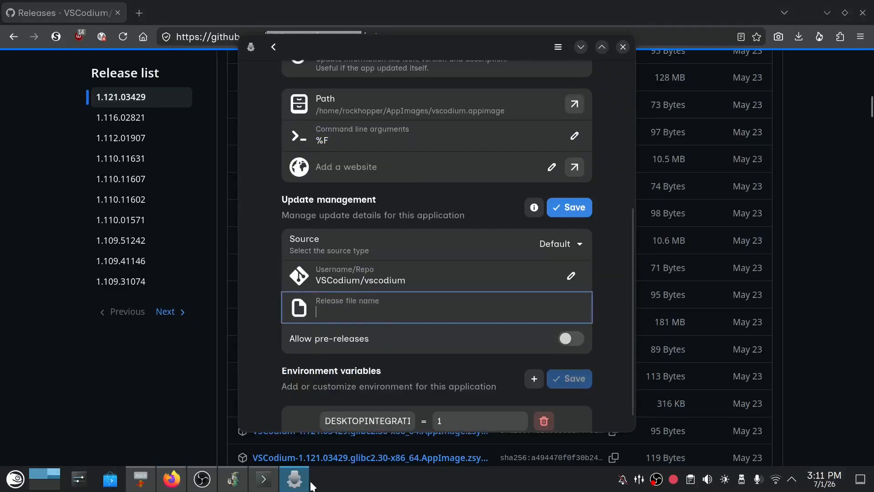
pyautogui.click(268, 485)
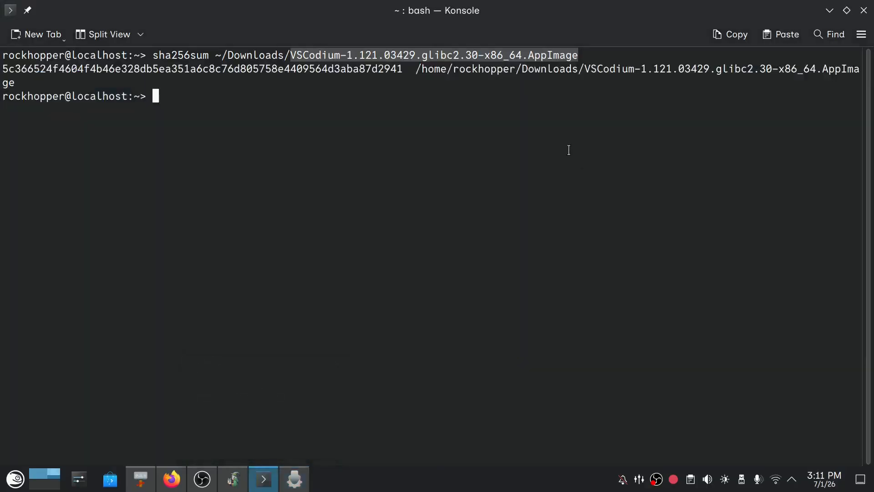
pyautogui.click(297, 55)
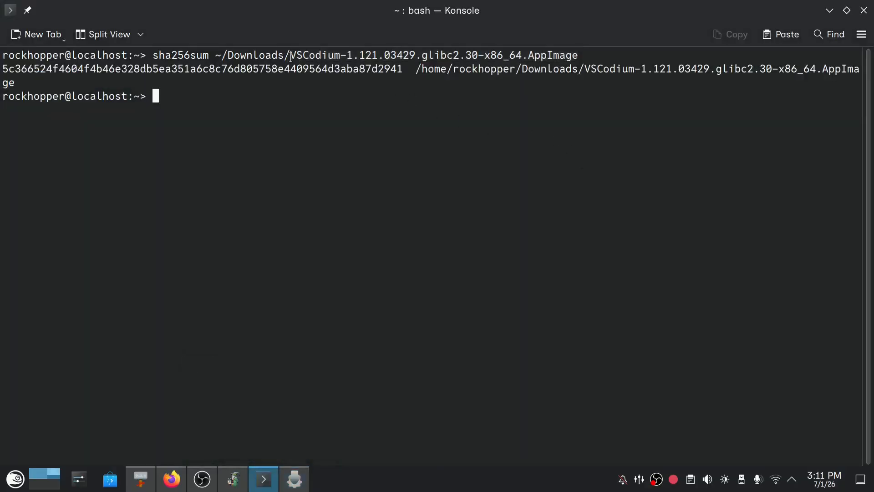
pyautogui.moveTo(291, 56); pyautogui.dragTo(578, 52)
pyautogui.hotkey('ctrl', 'c')
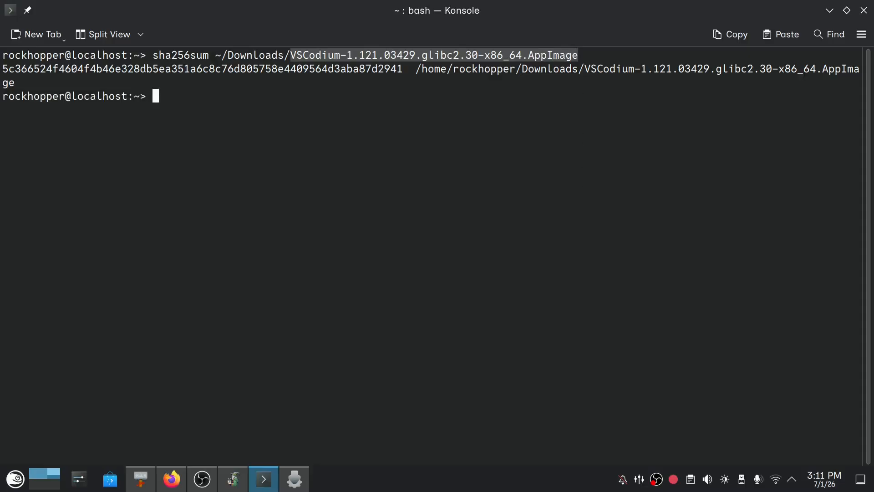
pyautogui.hotkey('alt', 'Tab')
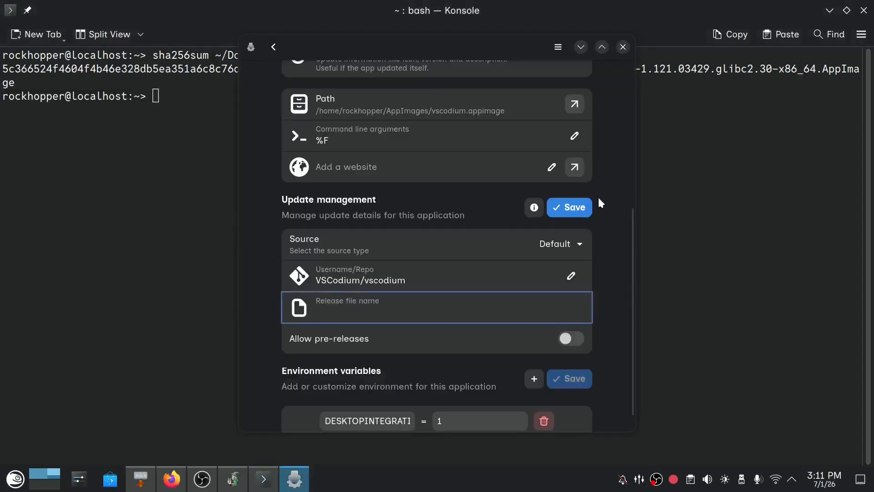
pyautogui.hotkey('ctrl', 'v')
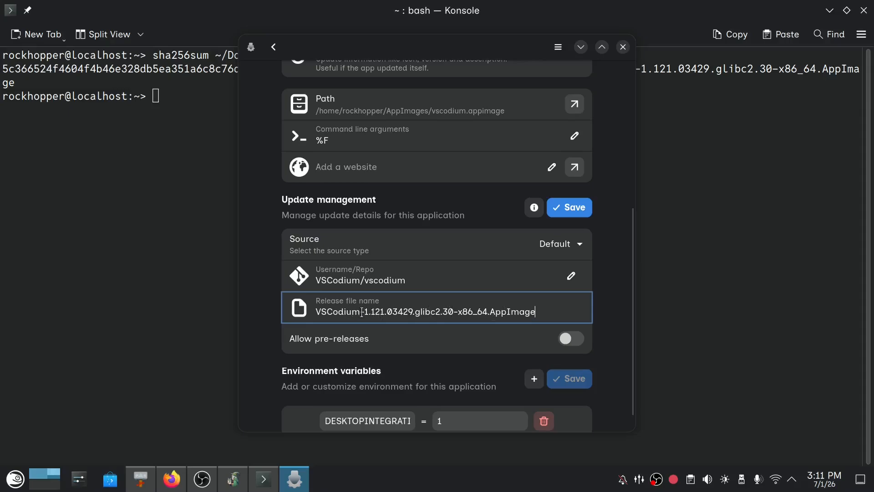
# Replace the version part of the release file name with a wildcard, giving "VSCodium-*-x86_64.AppImage", and save the update management settings.
pyautogui.moveTo(361, 312); pyautogui.dragTo(536, 309)
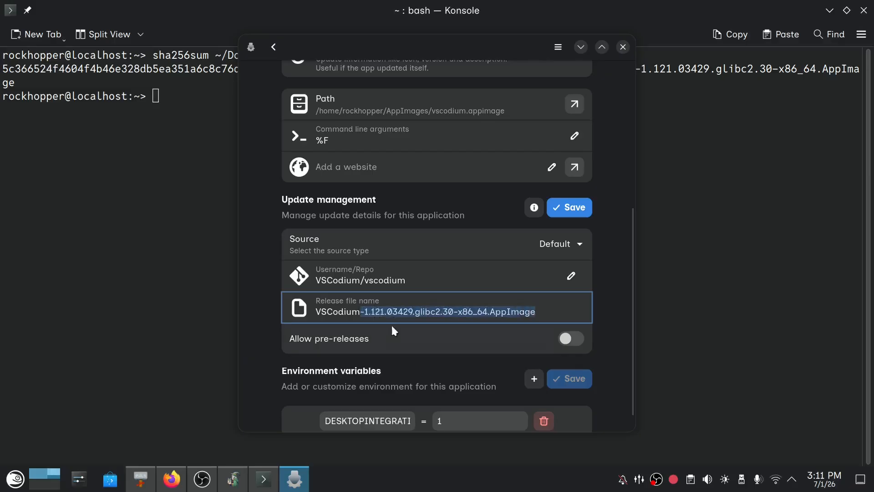
pyautogui.click(385, 311)
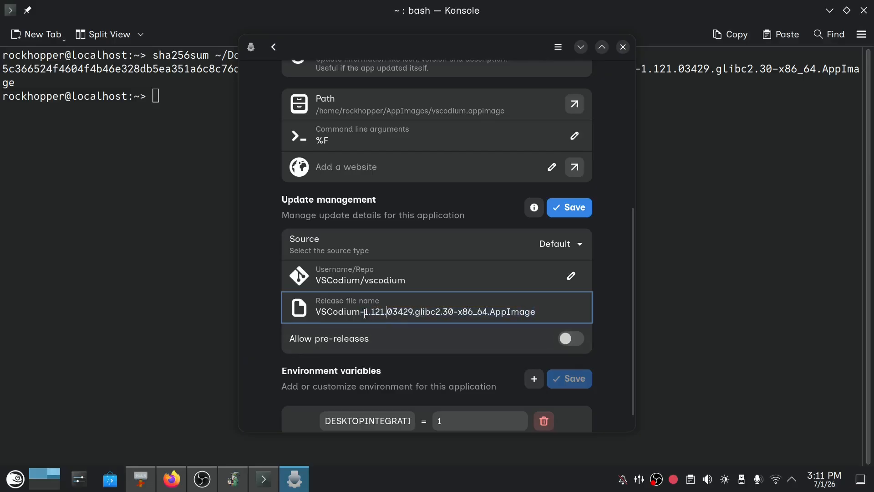
pyautogui.moveTo(365, 313); pyautogui.dragTo(453, 313)
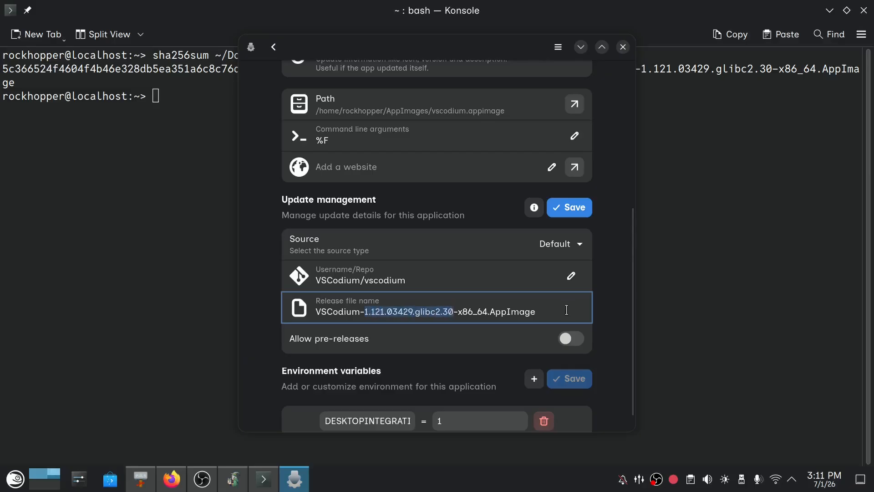
pyautogui.write('*')
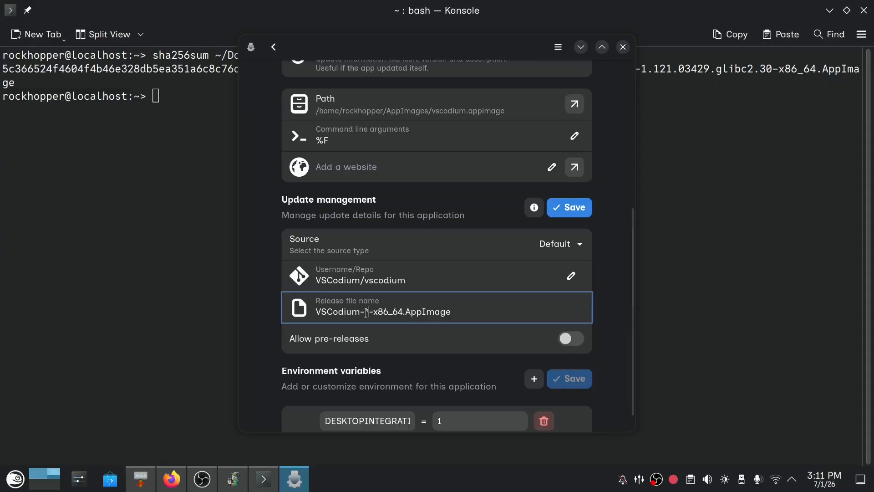
pyautogui.moveTo(315, 313); pyautogui.dragTo(365, 314)
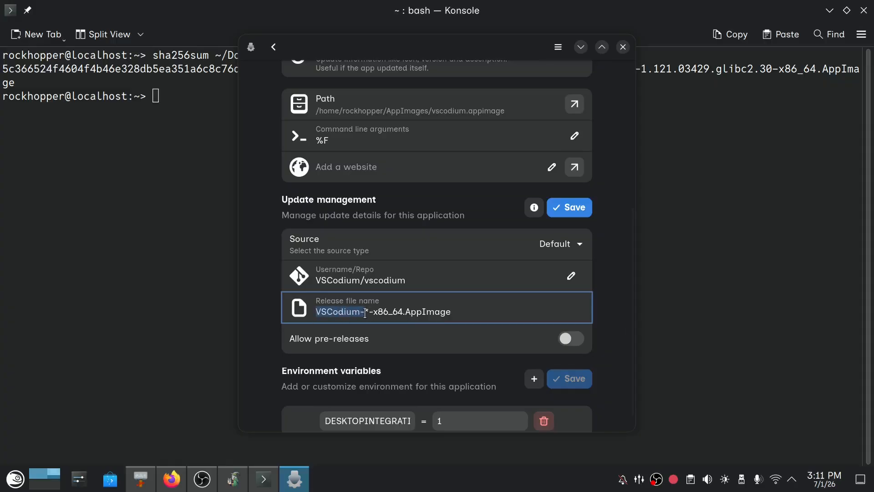
pyautogui.click(367, 313)
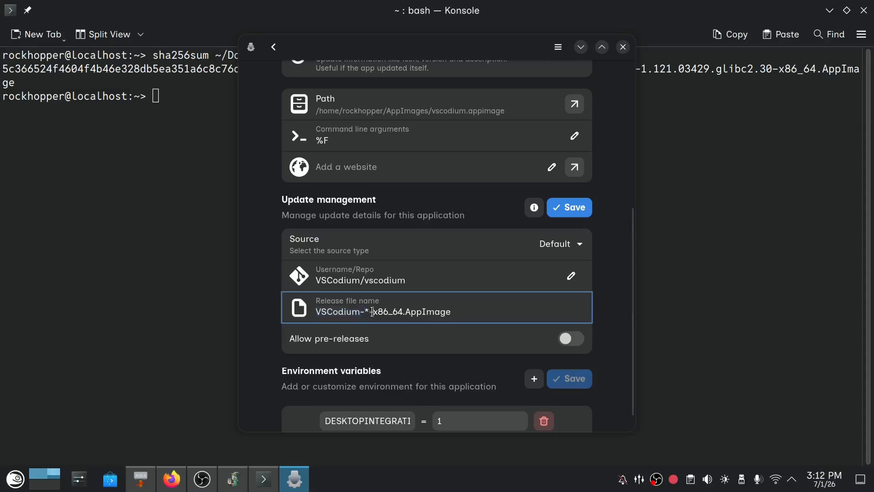
pyautogui.moveTo(370, 312); pyautogui.dragTo(453, 312)
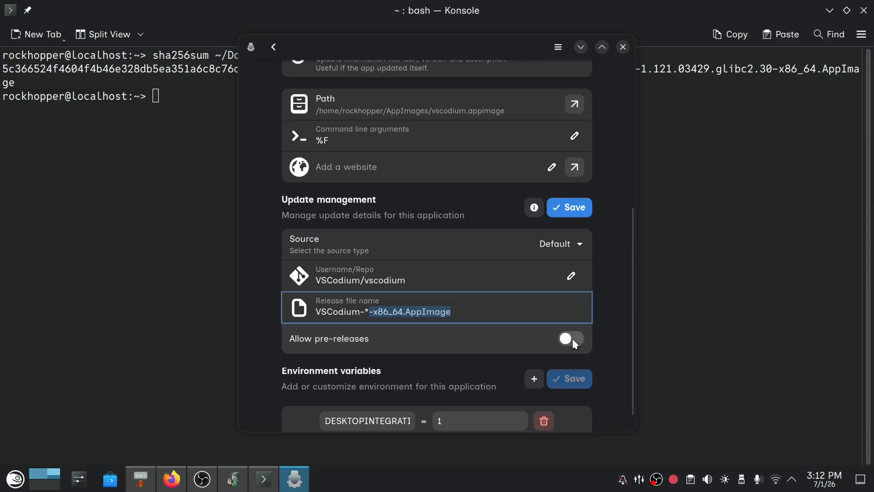
pyautogui.click(570, 207)
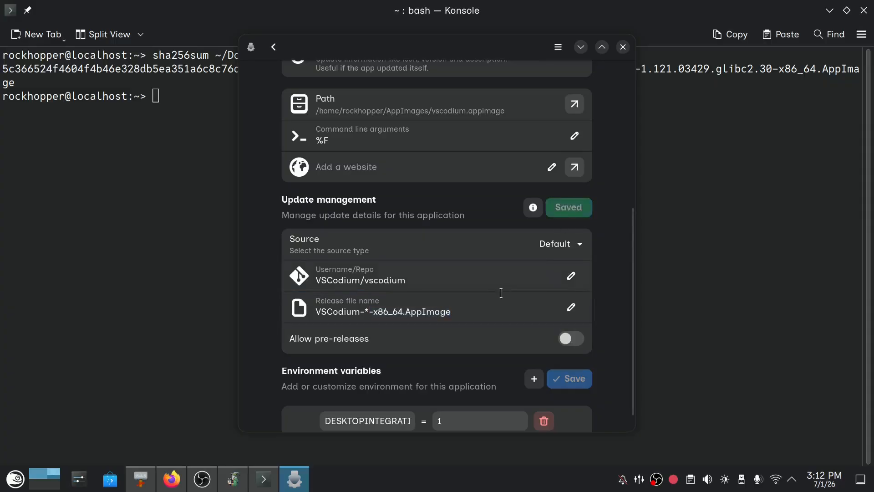
# Launch VSCodium from its Gear Lever page and check its entry in the application launcher's Development category.
pyautogui.scroll(-1, 482, 298)
pyautogui.scroll(8, 482, 298)
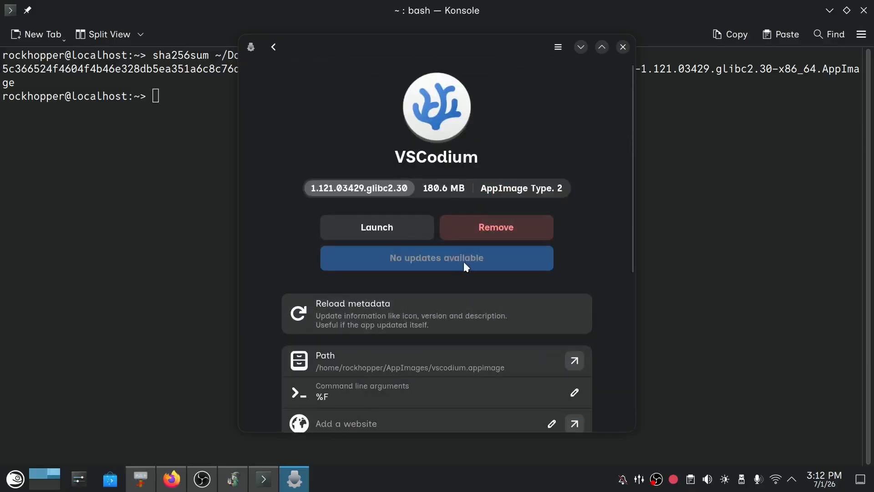
pyautogui.click(396, 228)
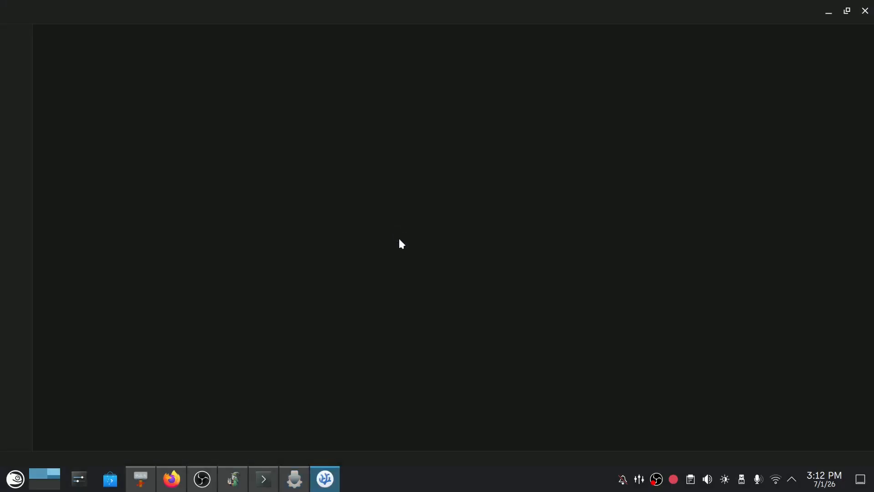
pyautogui.click(16, 479)
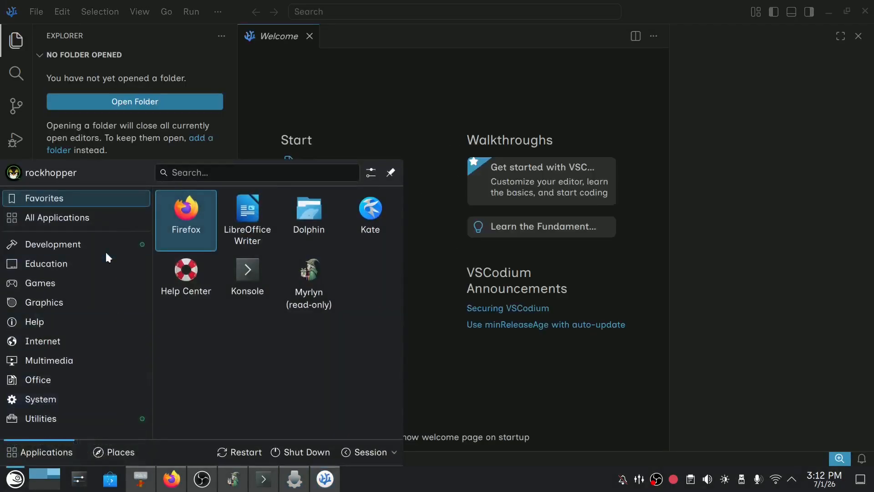
pyautogui.moveTo(105, 248)
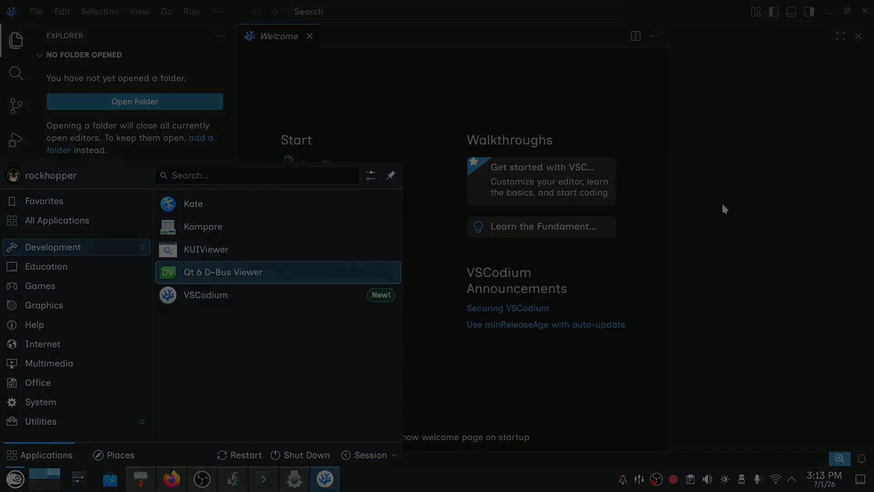
pyautogui.click(441, 337)
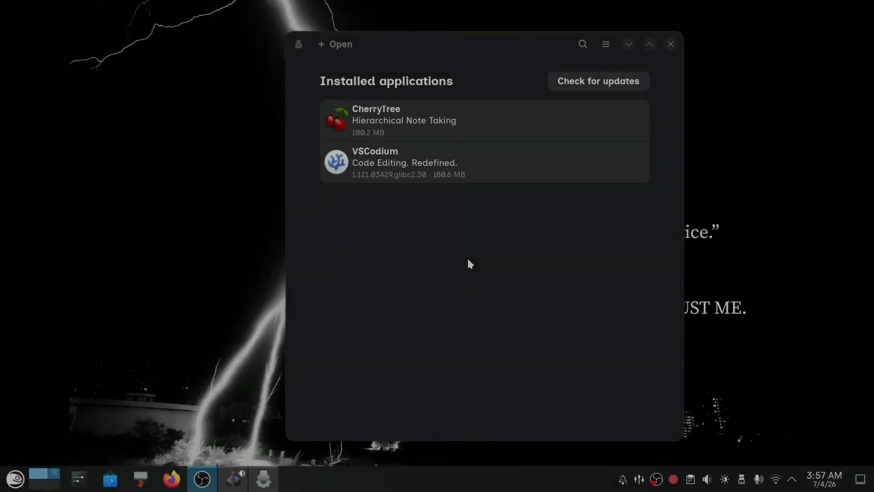
# Open VSCodium's details in Gear Lever, bring up its removal confirmation, cancel it and close Gear Lever.
pyautogui.click(473, 176)
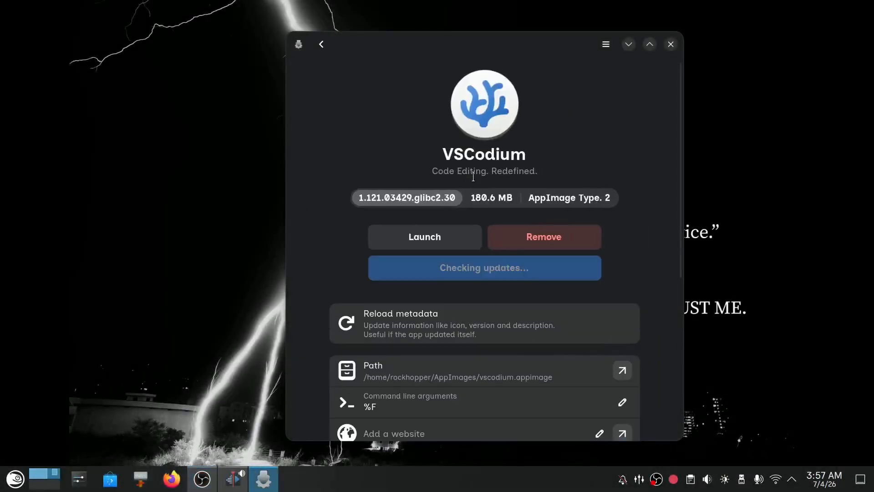
pyautogui.click(560, 245)
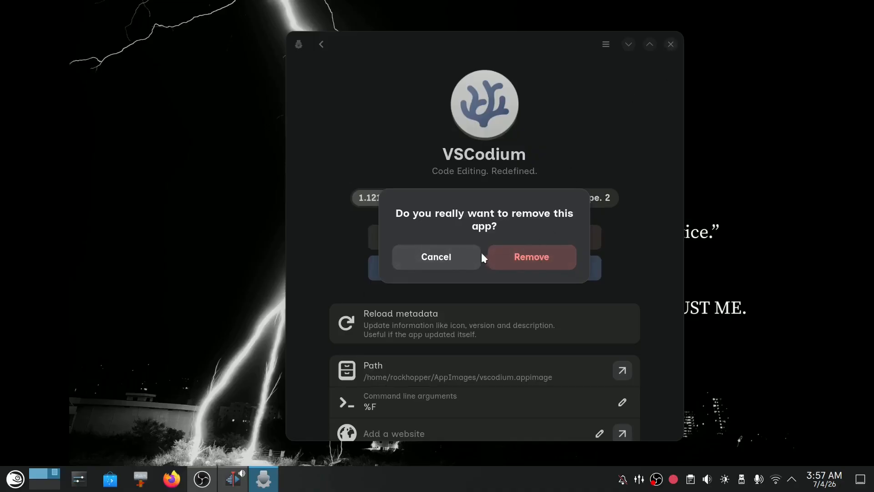
pyautogui.click(436, 257)
pyautogui.click(670, 44)
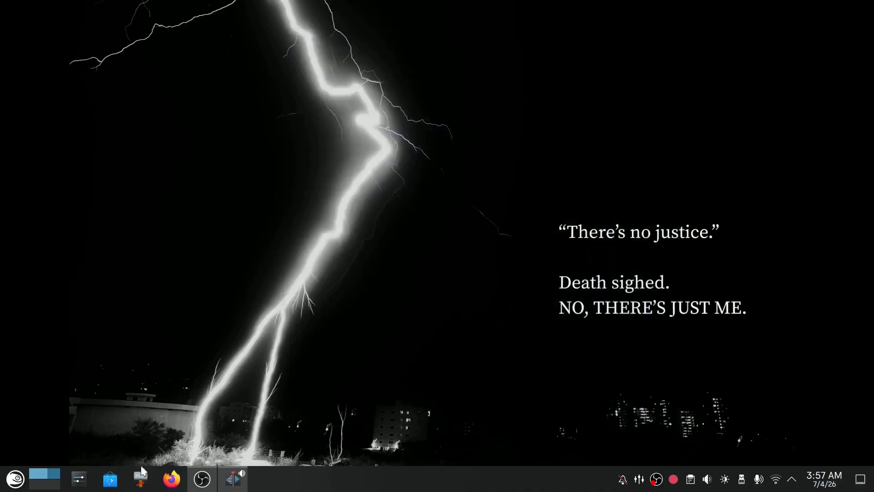
# Open the AppImages folder of the home directory in Thunar and move vscodium.appimage to the trash.
pyautogui.rightClick(141, 477)
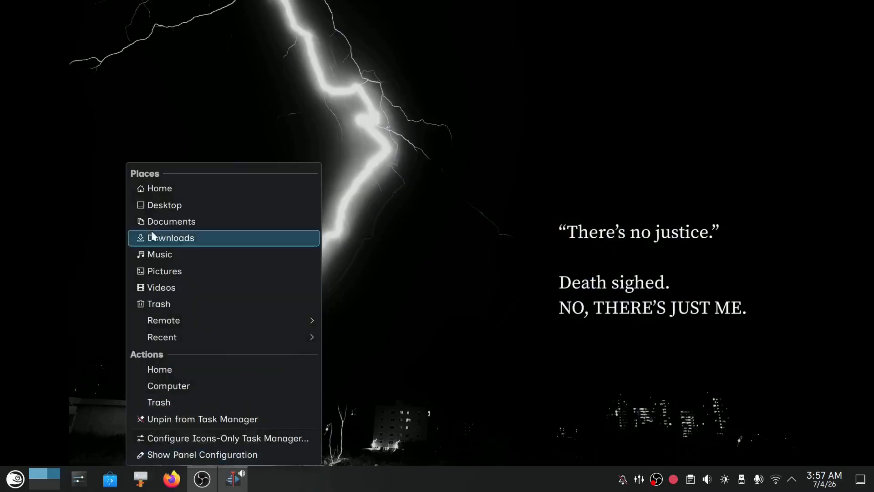
pyautogui.click(152, 188)
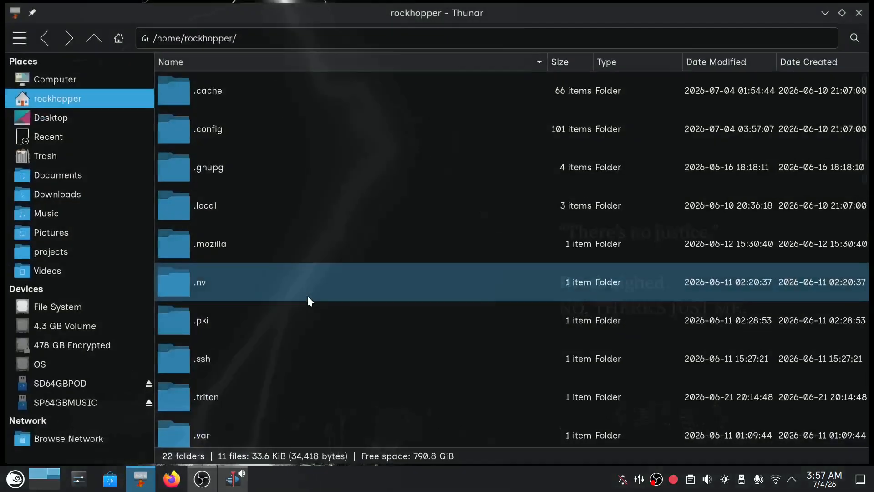
pyautogui.scroll(-3, 273, 303)
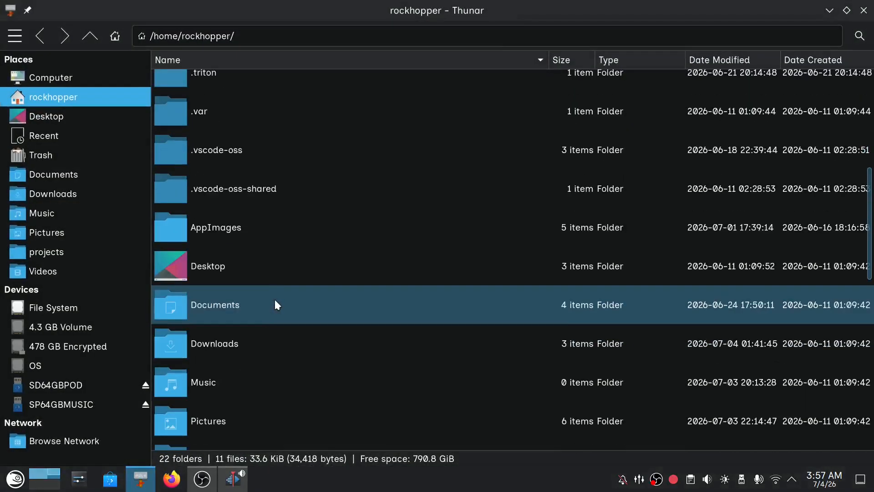
pyautogui.doubleClick(262, 242)
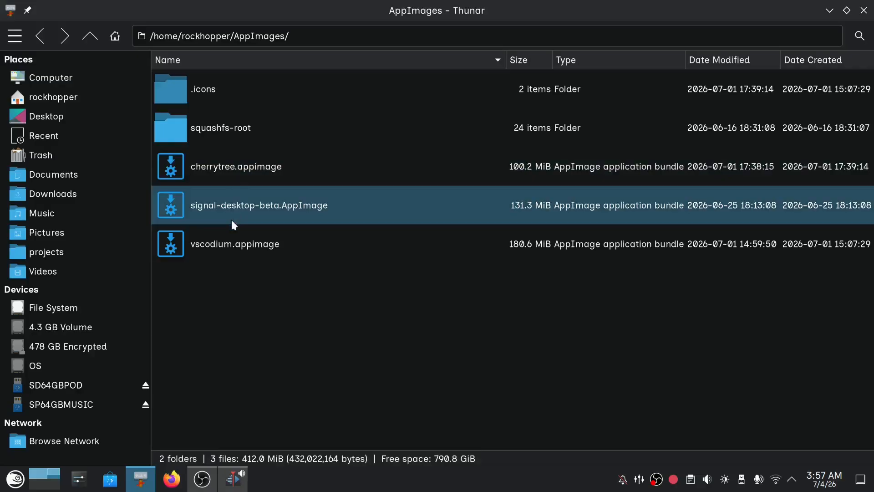
pyautogui.click(231, 244)
pyautogui.rightClick(231, 244)
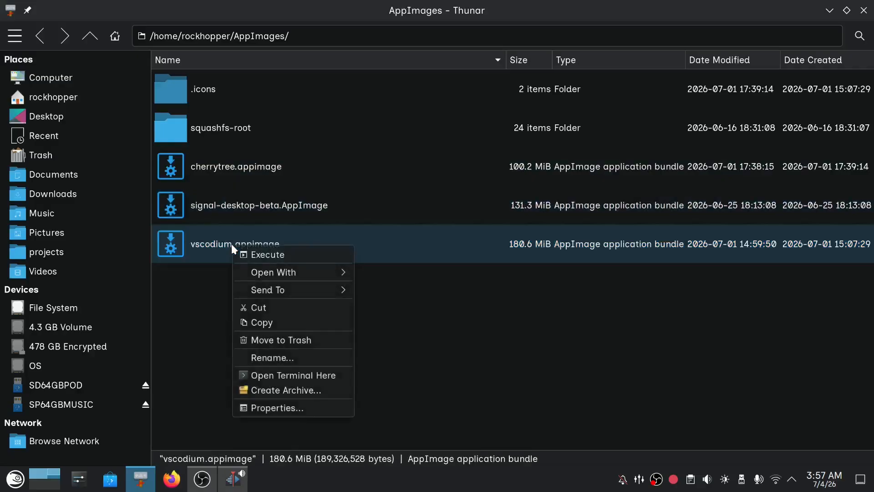
pyautogui.click(277, 341)
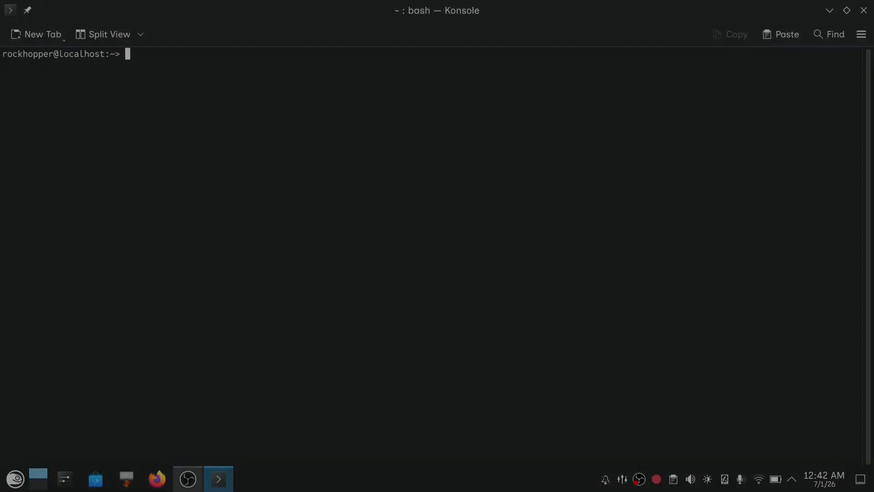
# Run "fwupdmgr update" in Konsole and accept the UEFI dbx upgrade with "y".
pyautogui.write('fw')
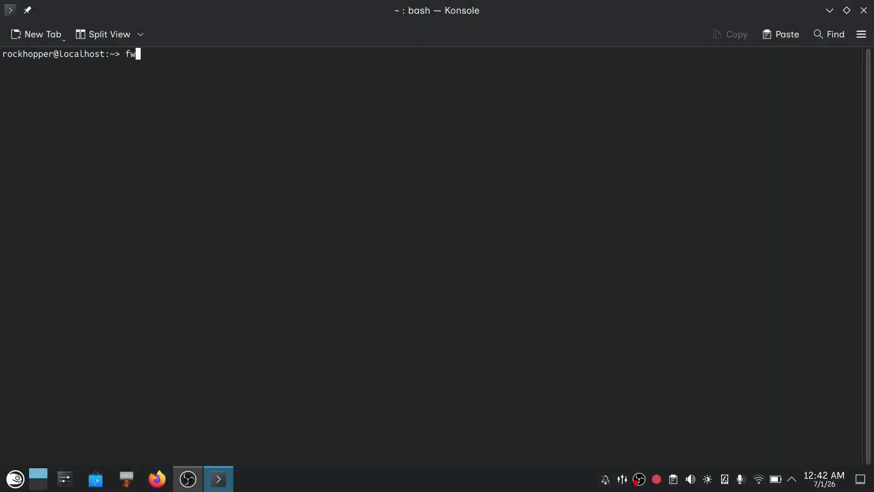
pyautogui.write('updmgr update')
pyautogui.press('Return')
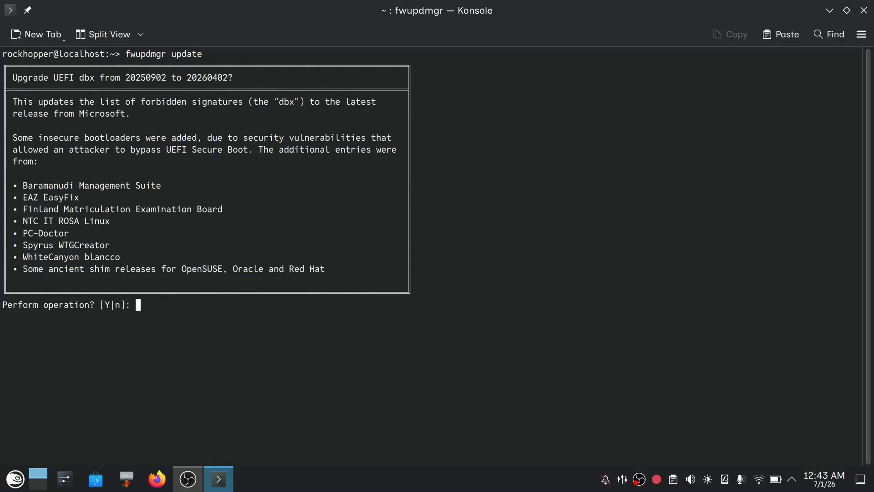
pyautogui.write('y')
pyautogui.press('Return')
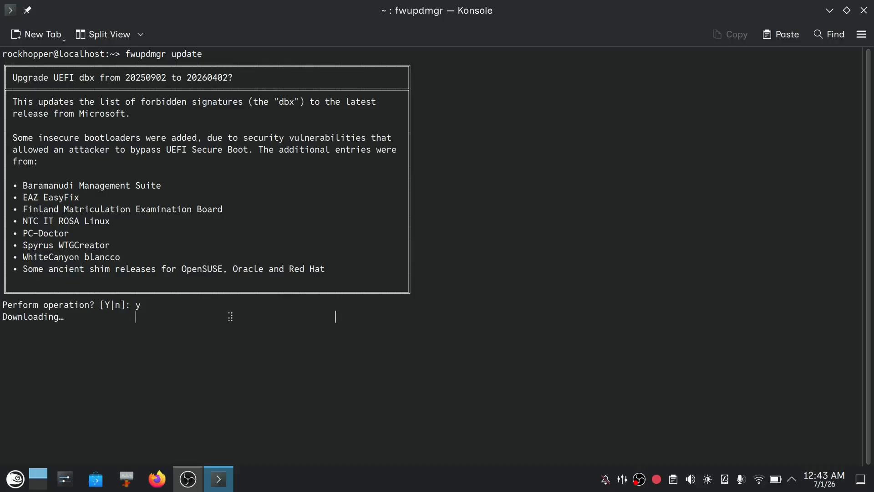